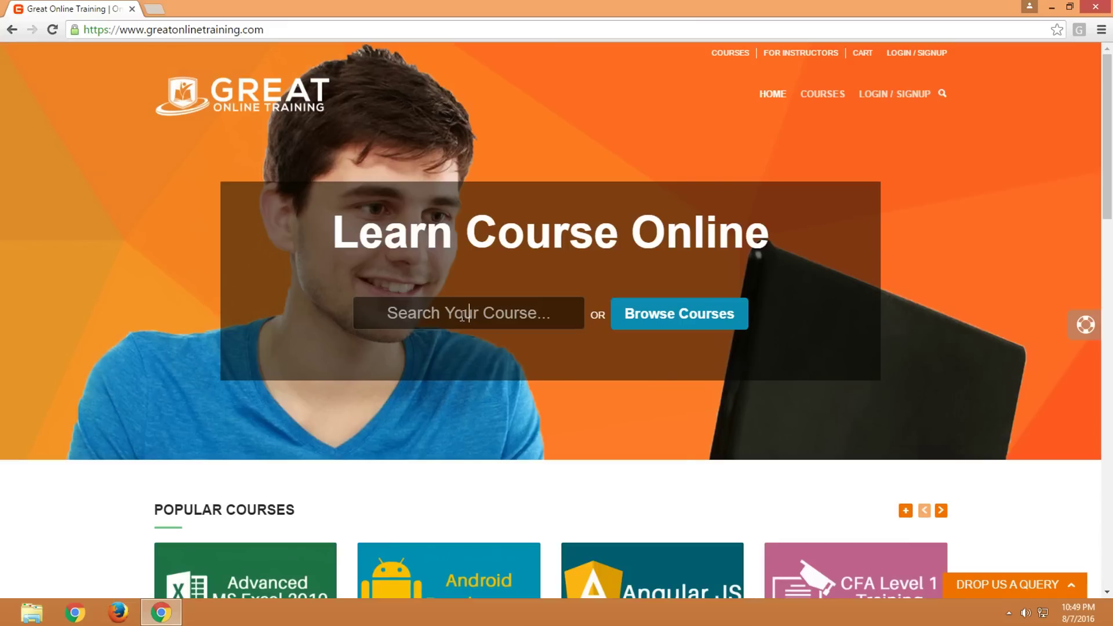
Search the courses for "hadoop", choose Big Data and Hadoop, and open its Hadoop download page.
text(hadoop)
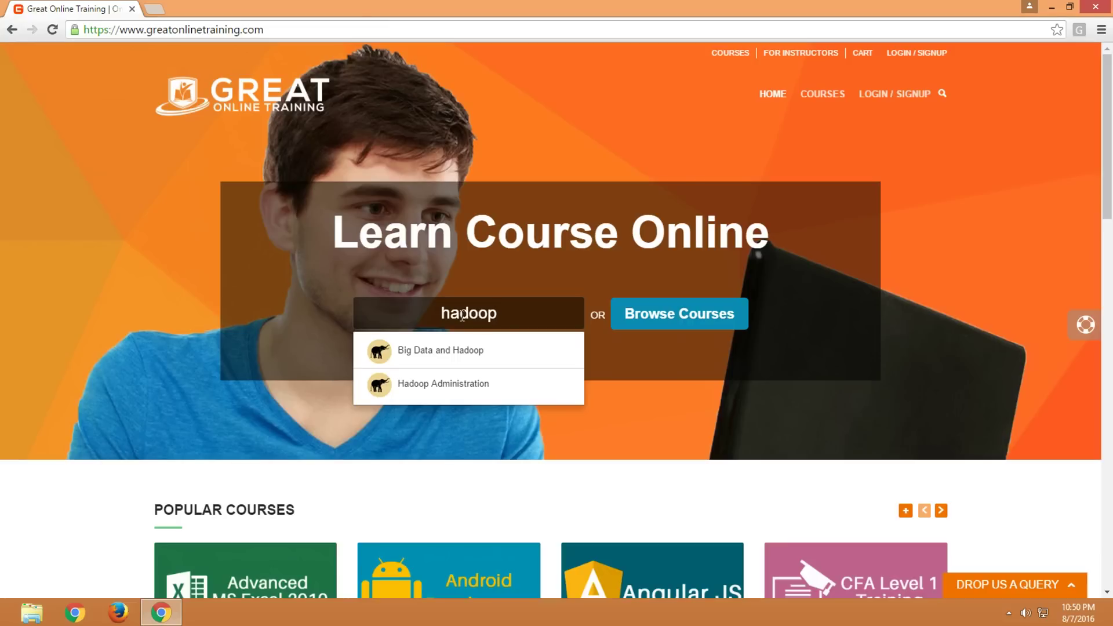
click(470, 352)
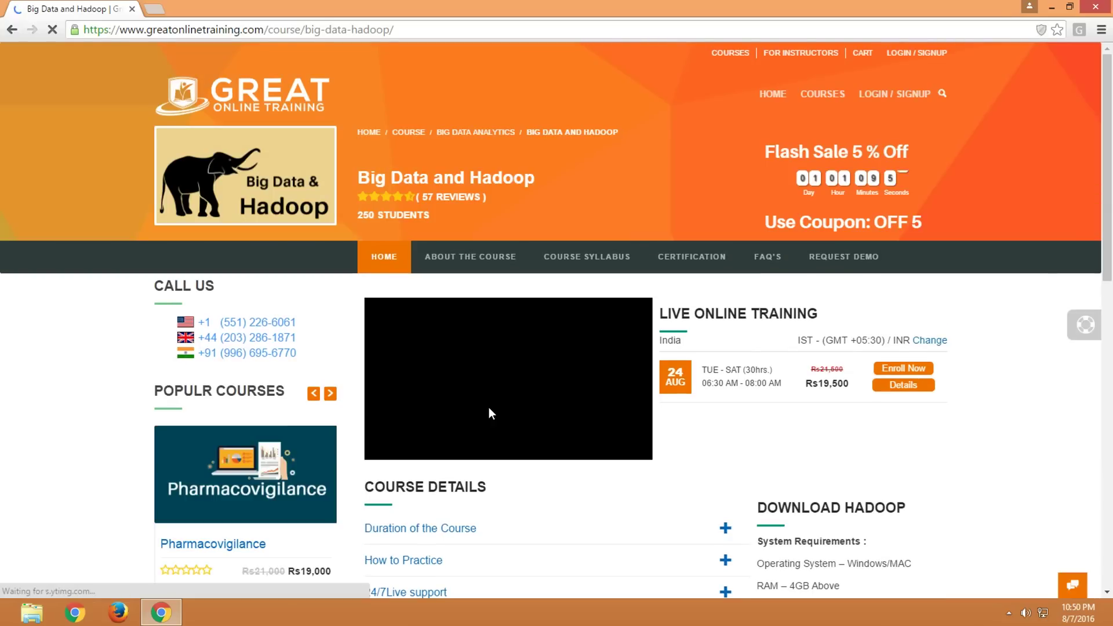
scroll(524, 393, down, 3)
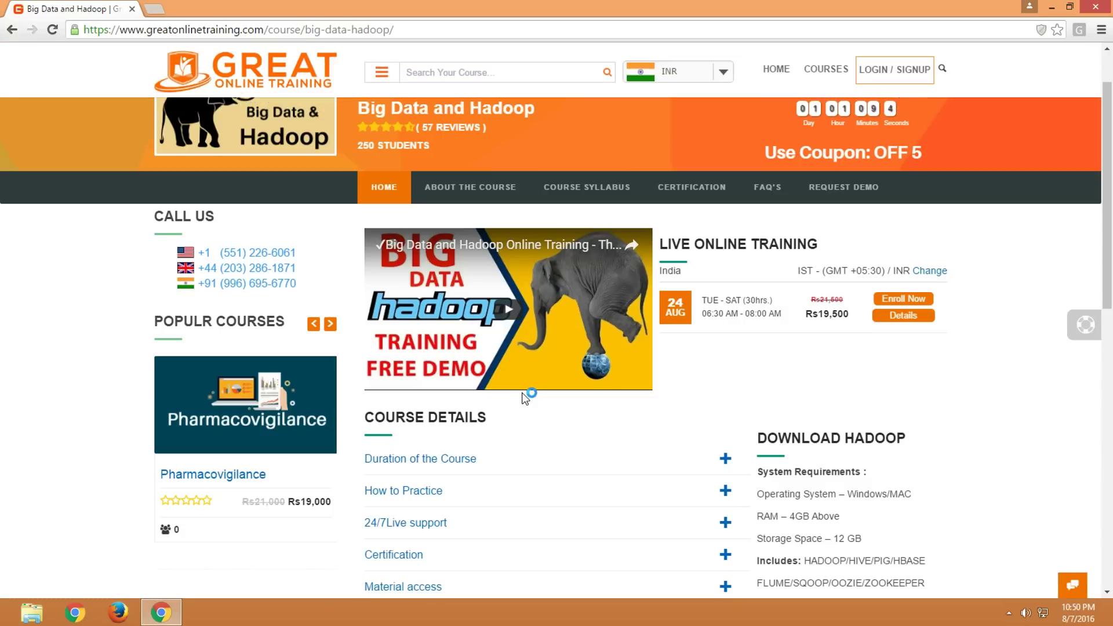
click(787, 493)
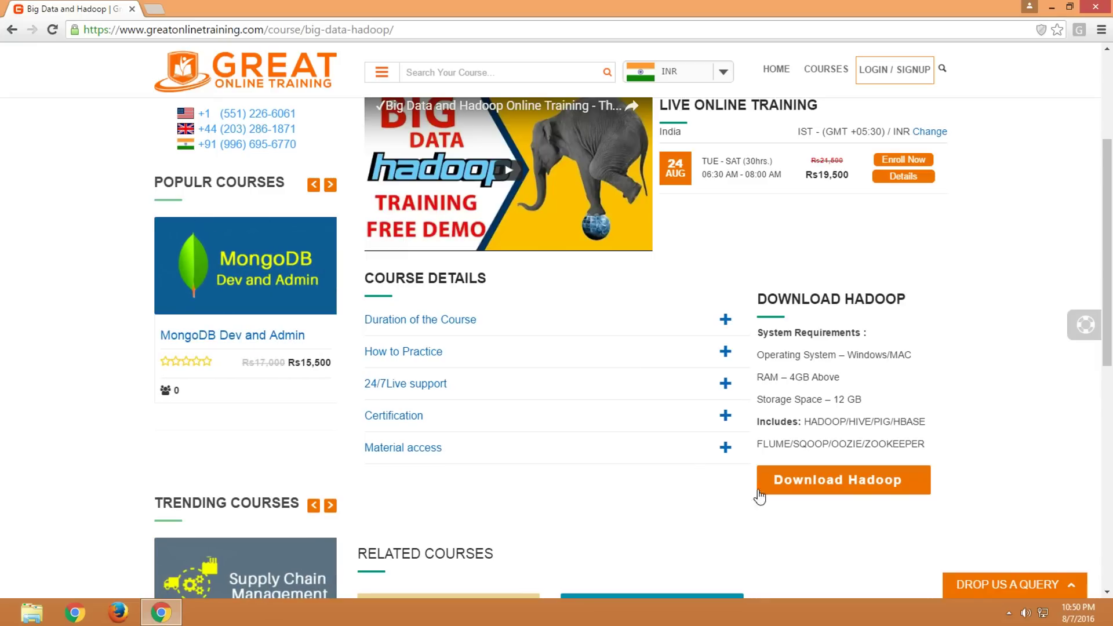
click(828, 488)
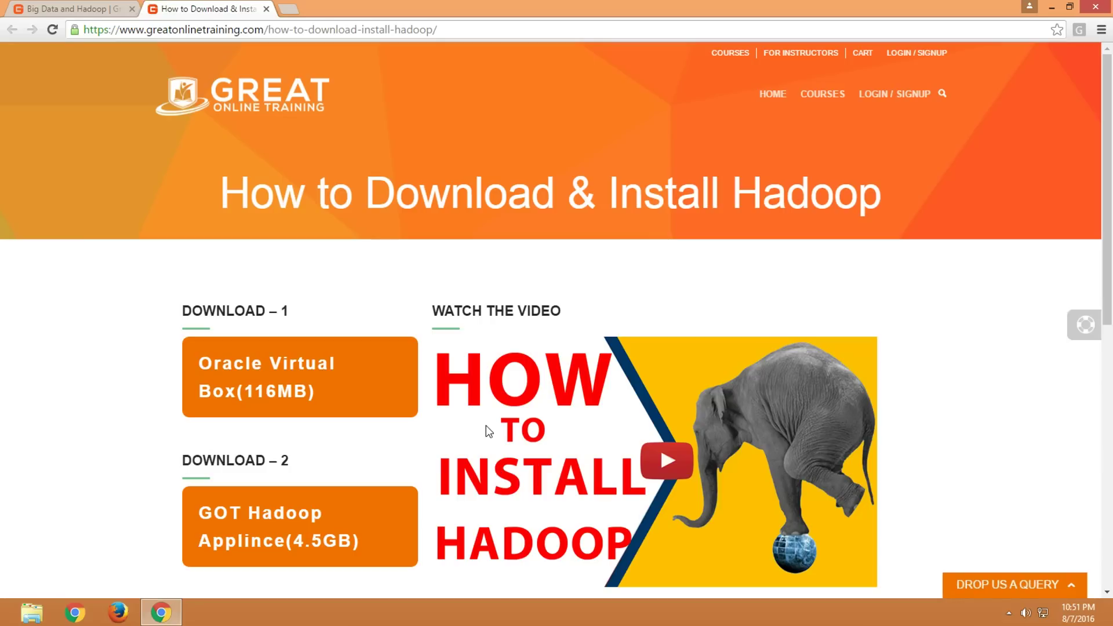
Review the page's two downloads and its installation steps, including the entries for downloading the appliance and installing Virtual Box.
scroll(497, 414, down, 1)
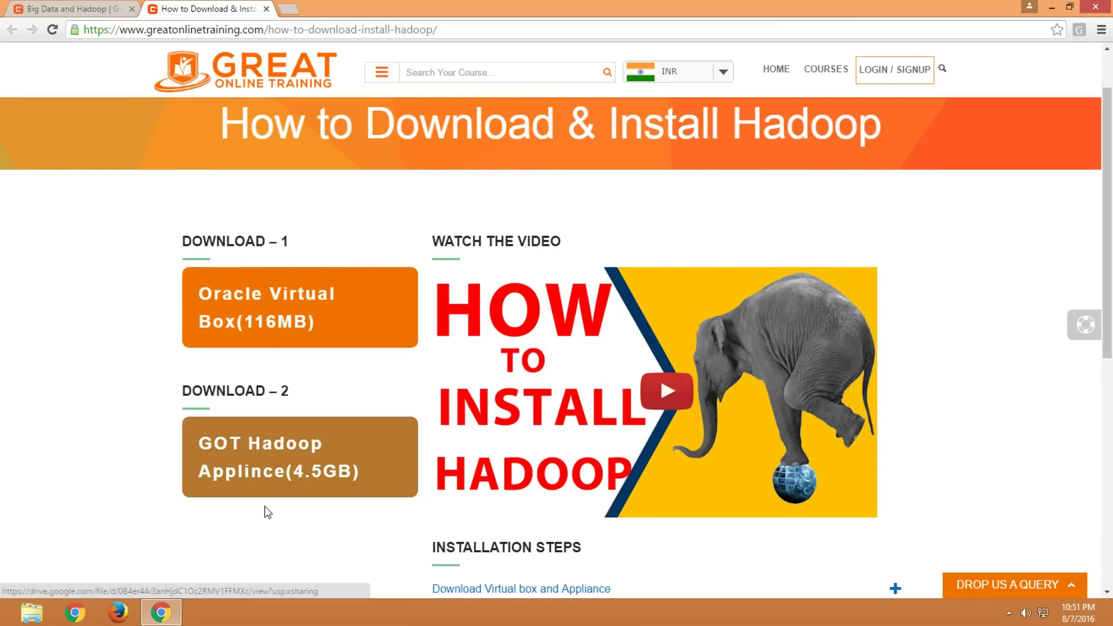
scroll(253, 513, down, 1)
scroll(253, 513, down, 1)
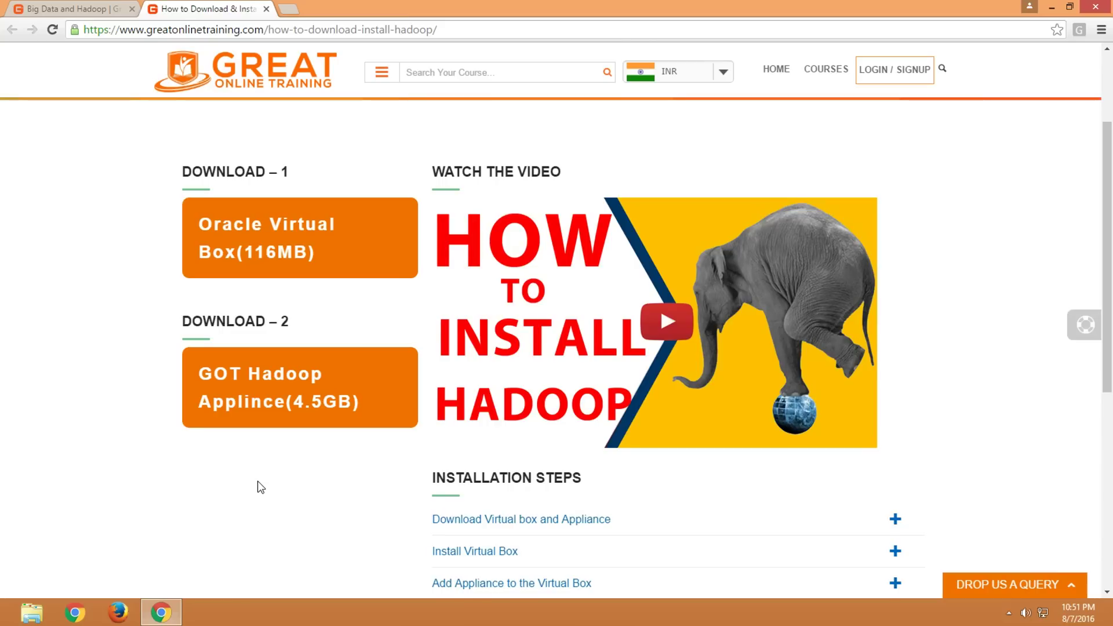
scroll(260, 486, down, 1)
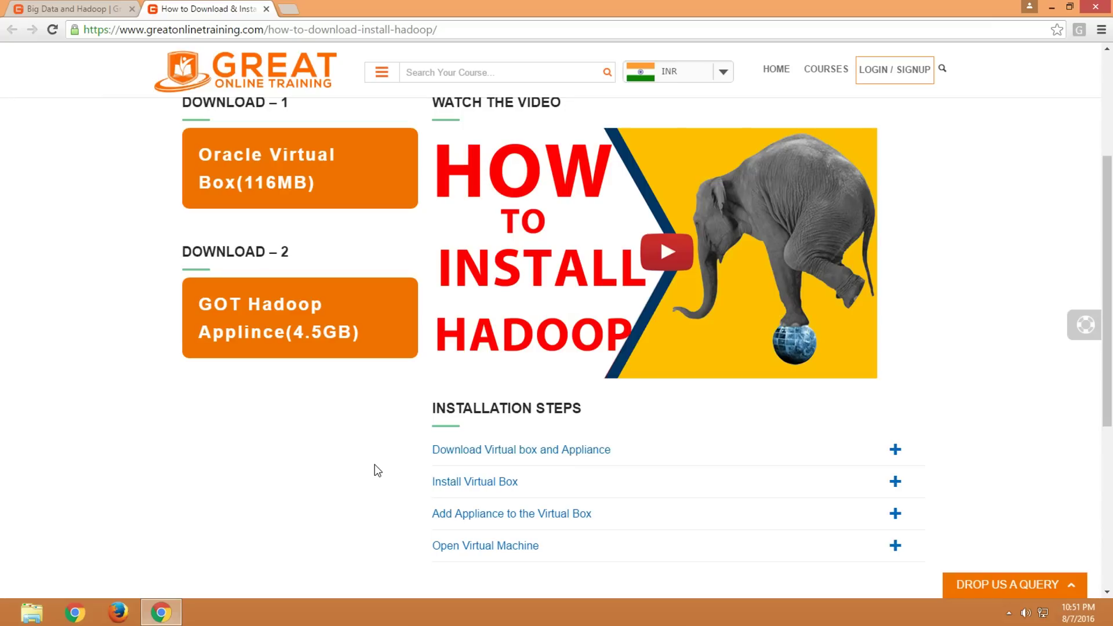
click(458, 455)
click(457, 455)
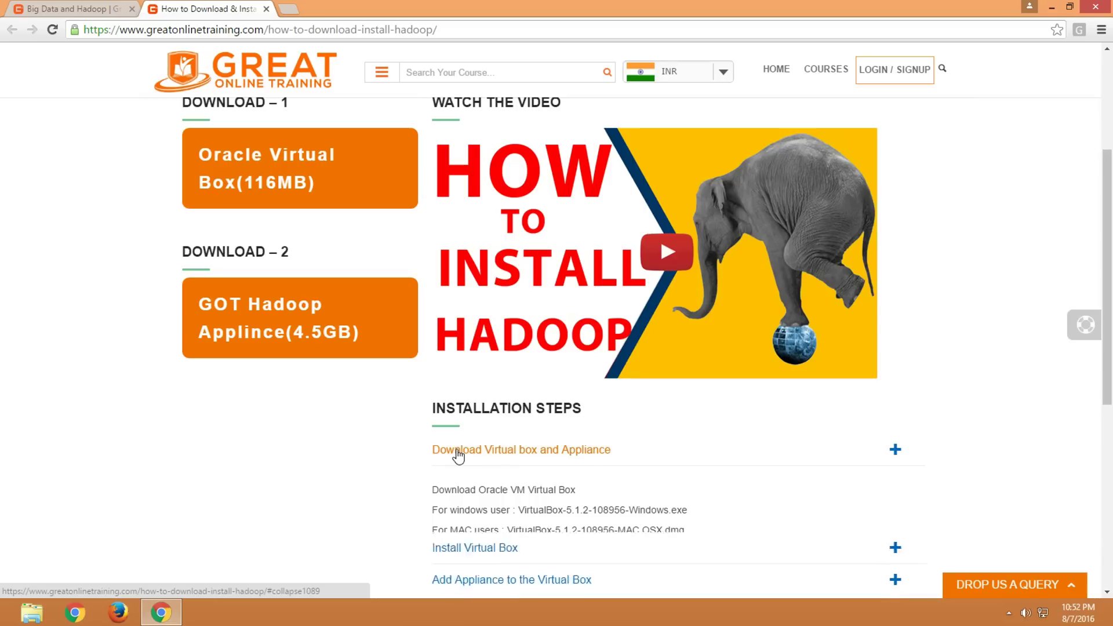
scroll(456, 462, down, 2)
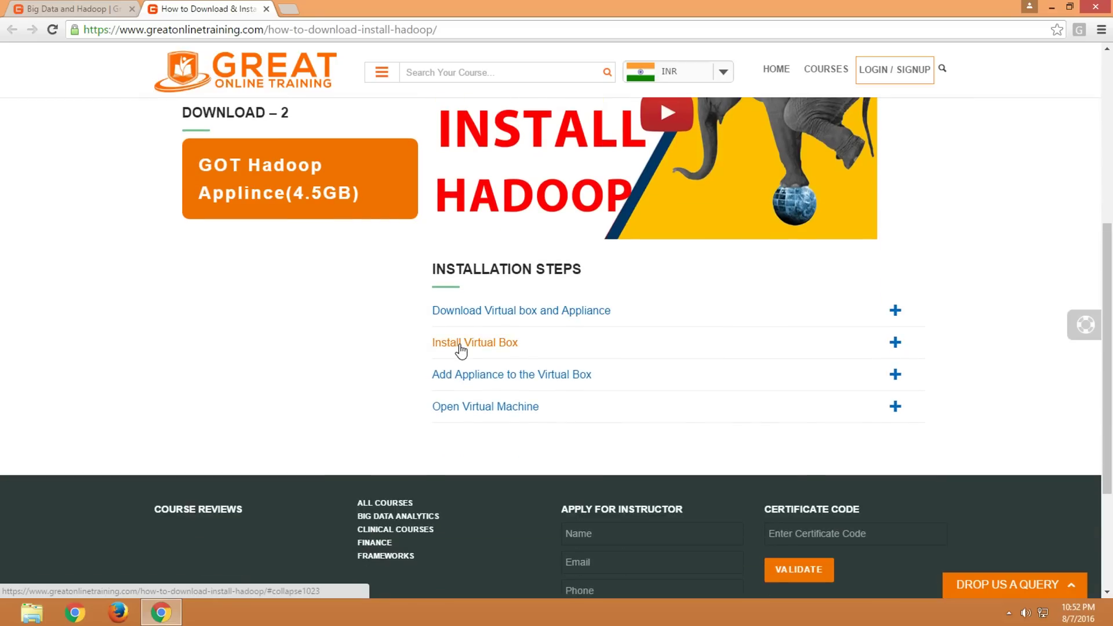
click(458, 345)
click(460, 346)
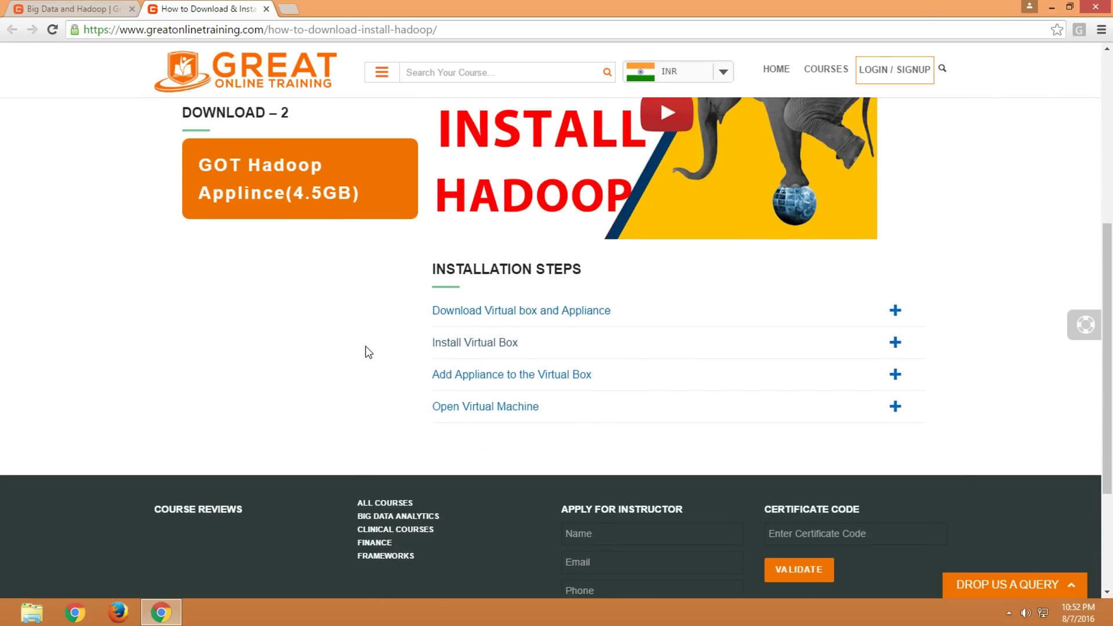
scroll(361, 355, up, 2)
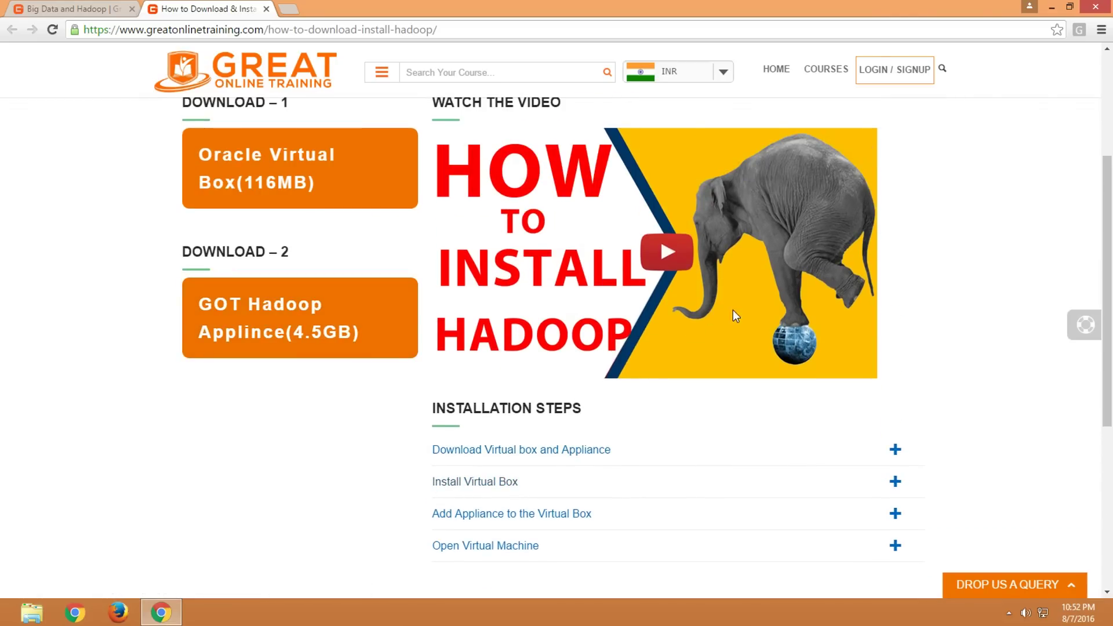
scroll(748, 341, up, 1)
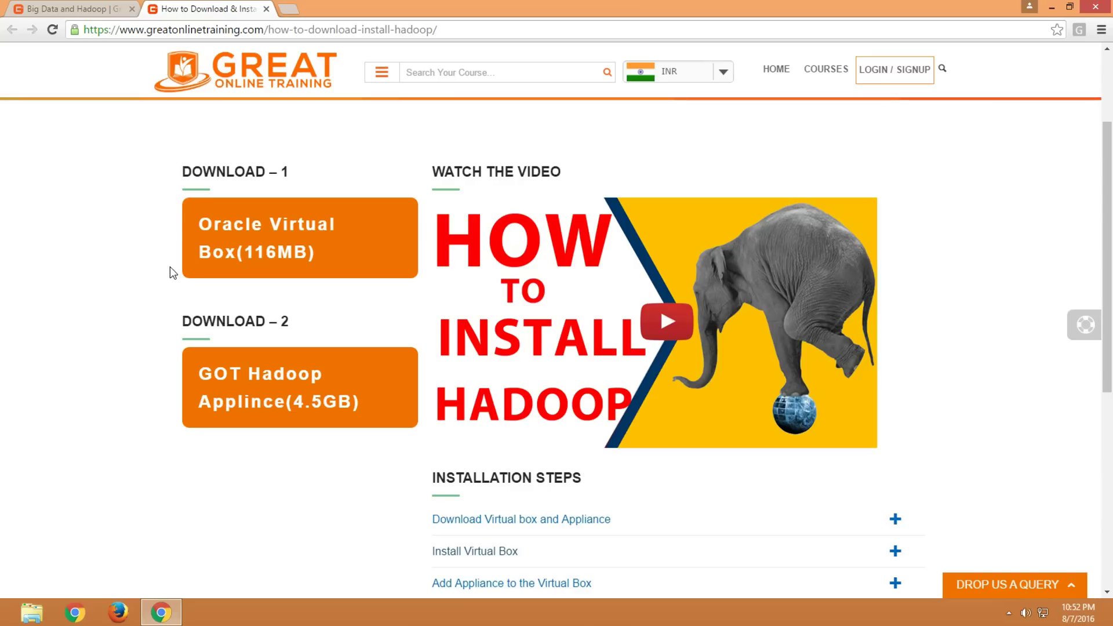
Download VirtualBox-5.1.2-108956-Windows.exe from the Oracle Virtual Box download folder despite the missing virus scan, and close the Google Drive pages.
click(255, 254)
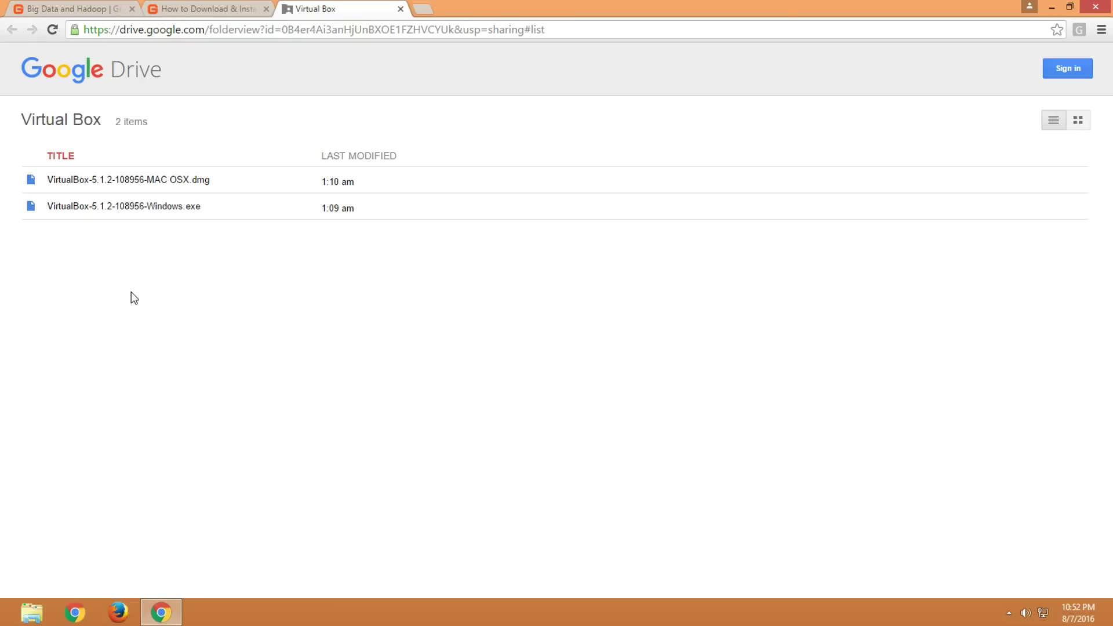
click(187, 212)
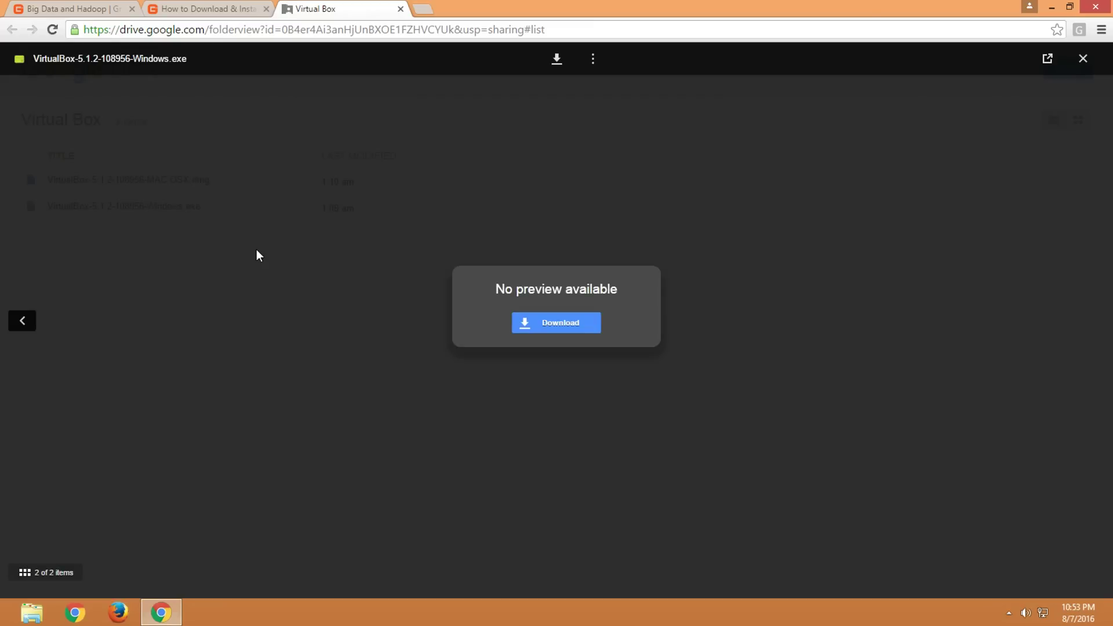
click(539, 322)
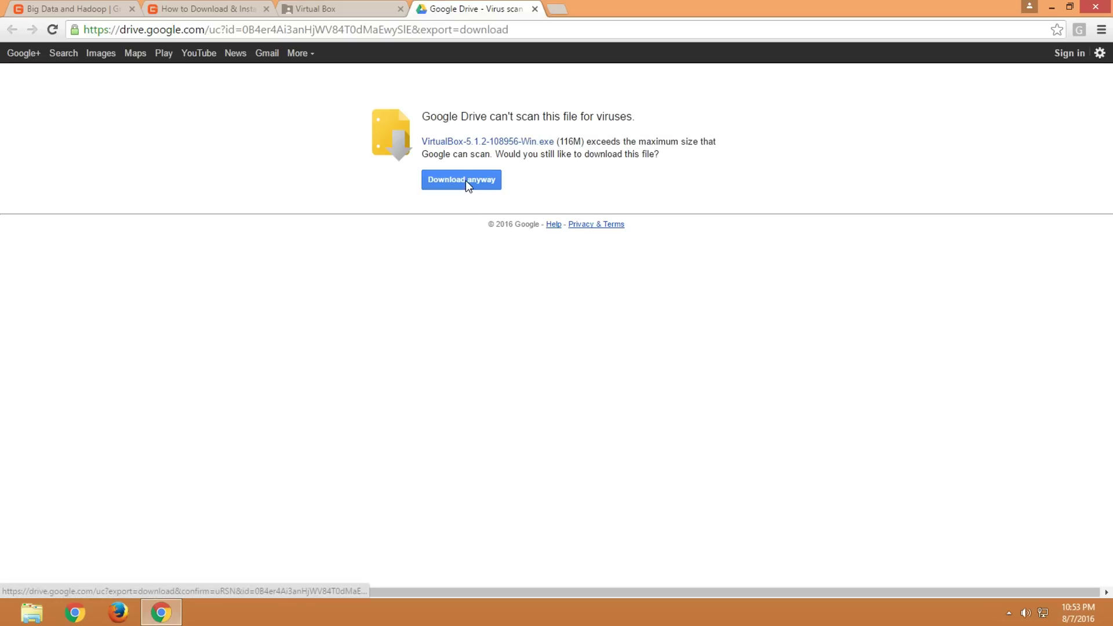
click(465, 180)
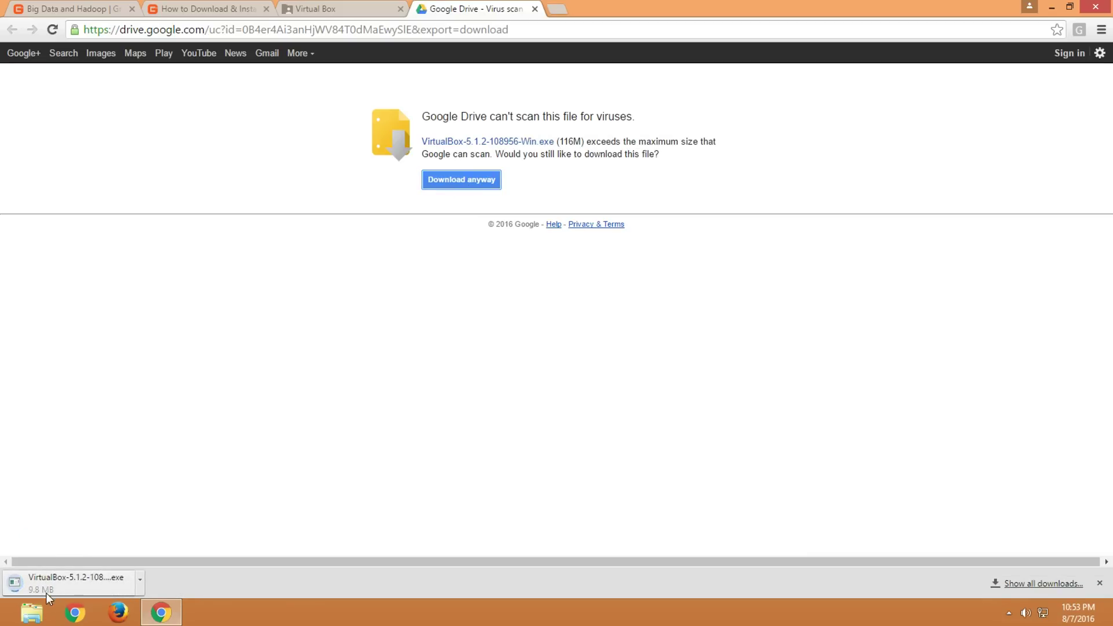
middle_click(463, 8)
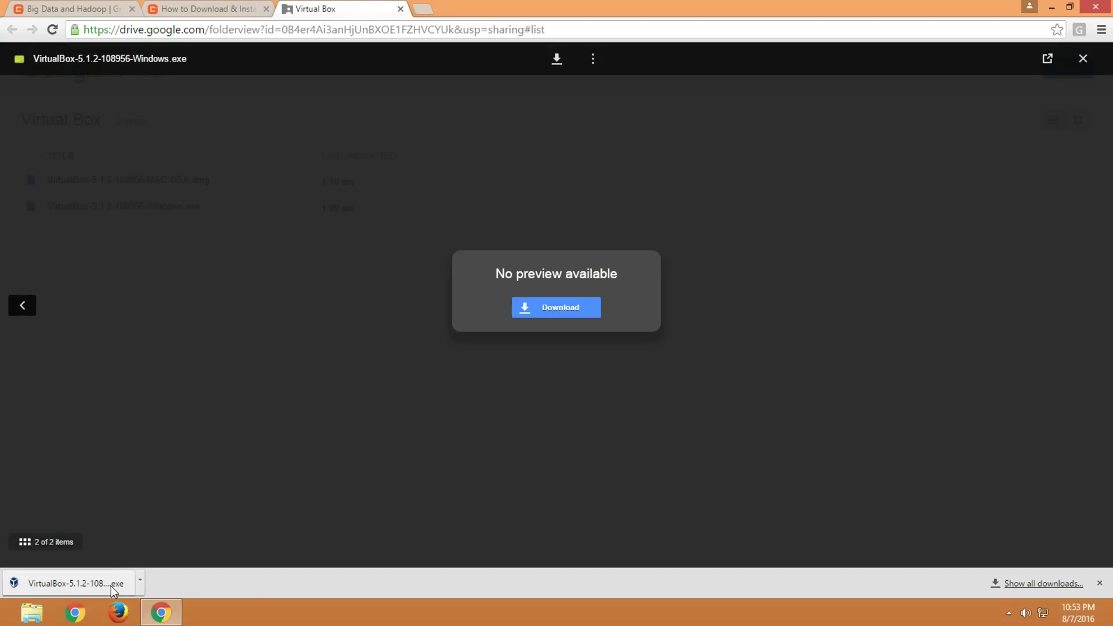
middle_click(364, 7)
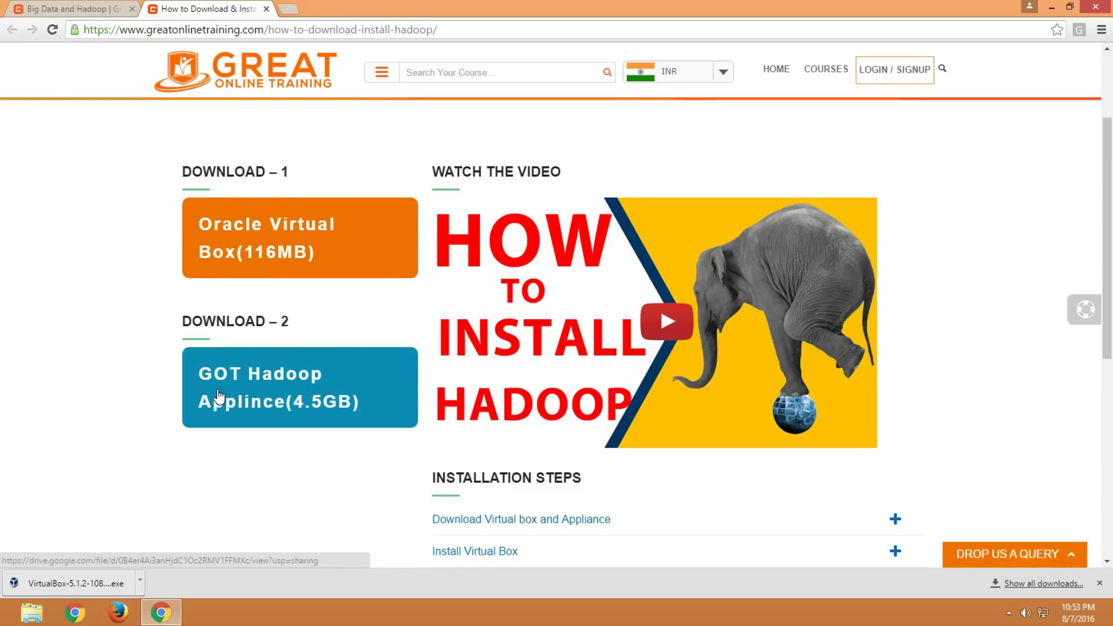
Download the GOT Hadoop appliance, Great Online Training Hadoop.ova, despite the missing virus scan, and return to the installation page.
click(218, 392)
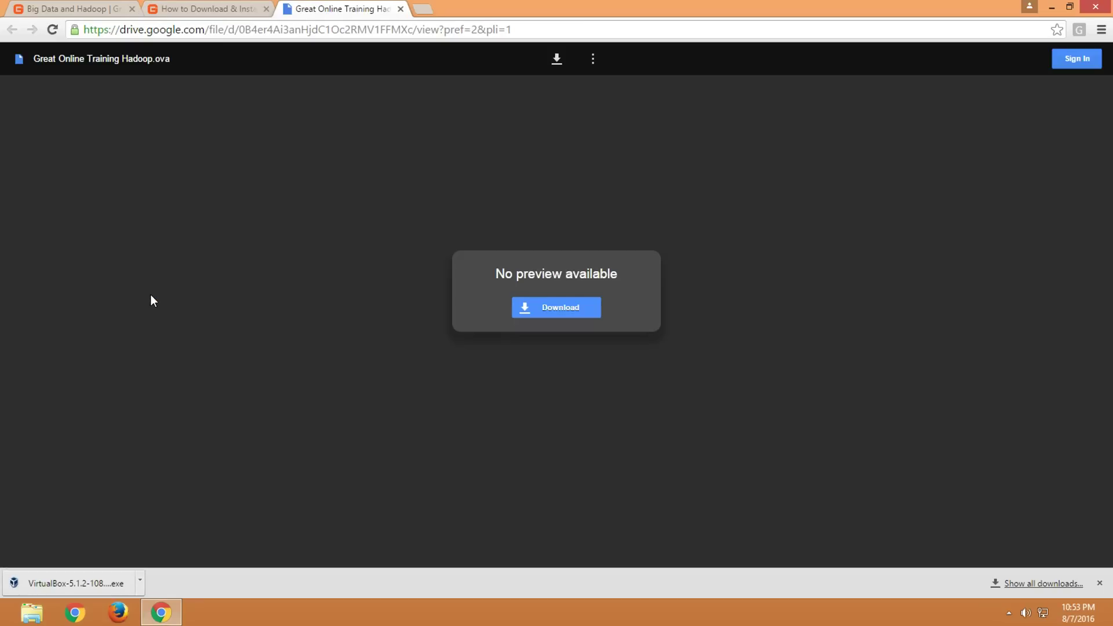
click(523, 300)
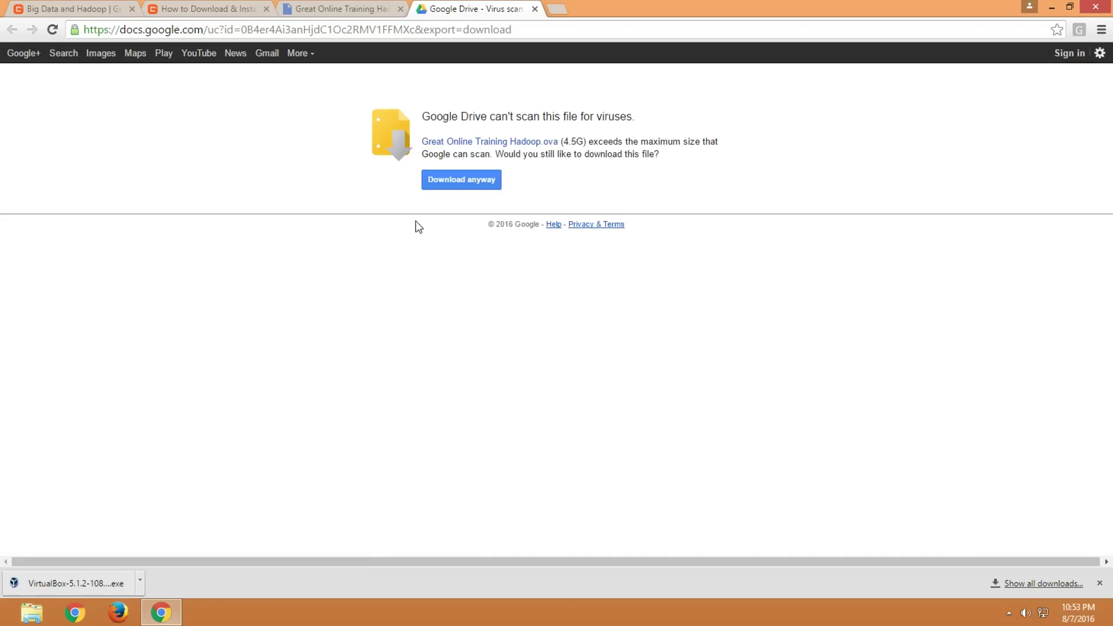
click(457, 179)
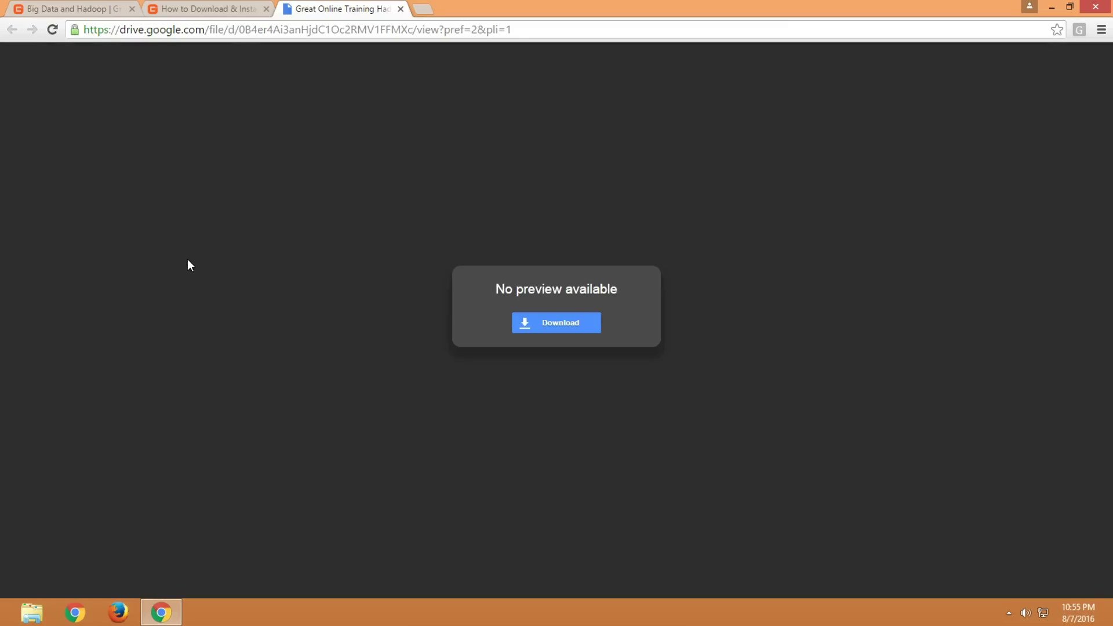
key(ctrl+shift+Tab)
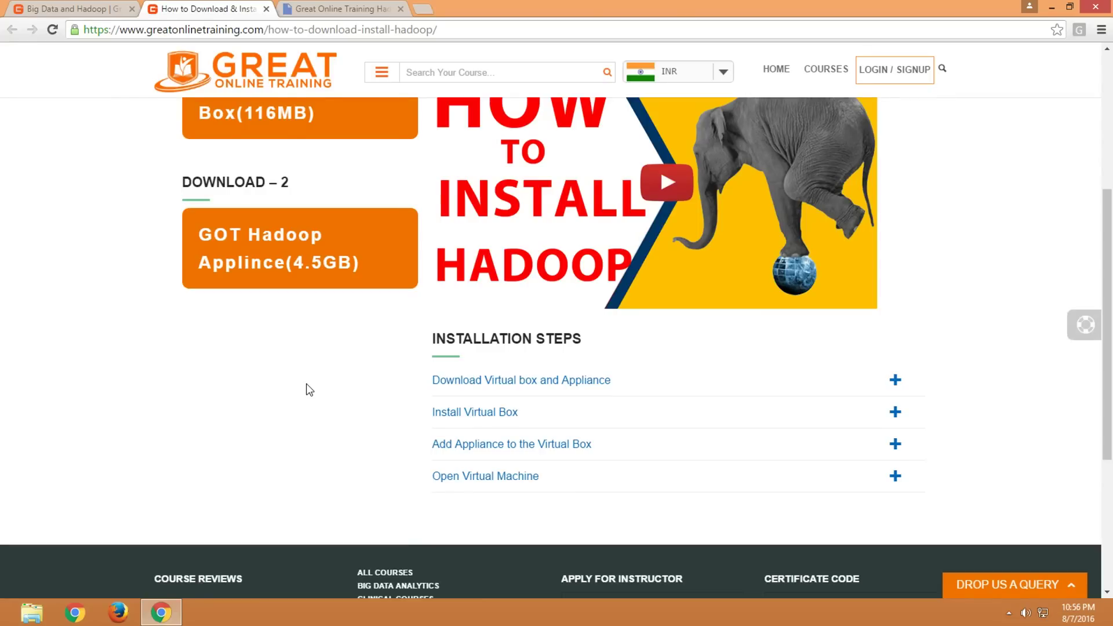
Open the Downloads folder in File Explorer and run the VirtualBox-5.1.2-108956-Windows installer as administrator.
click(32, 614)
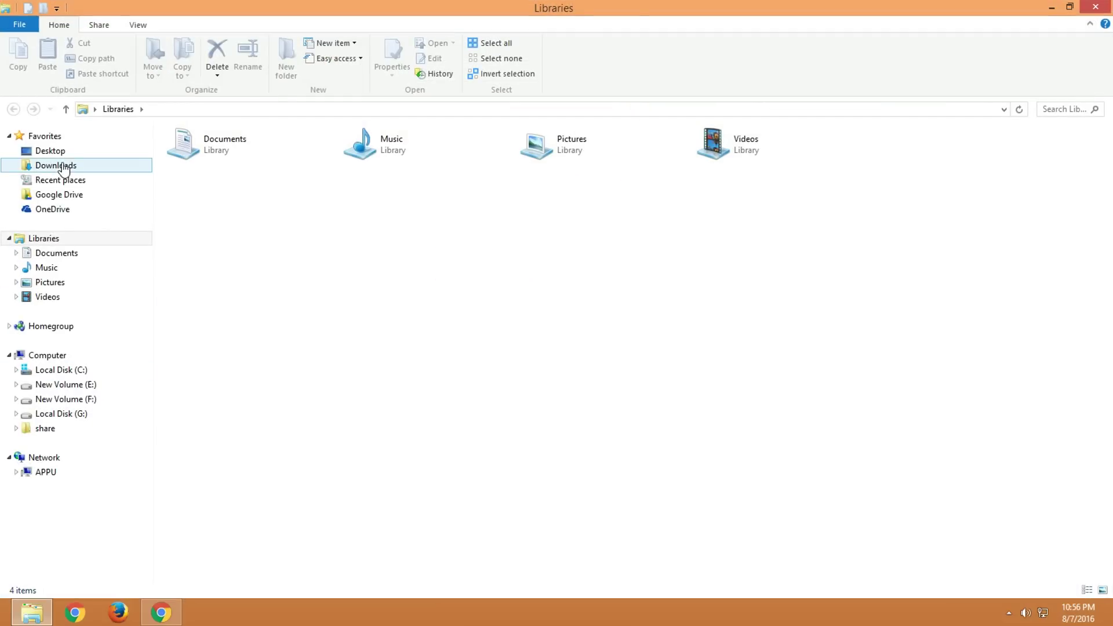
click(65, 168)
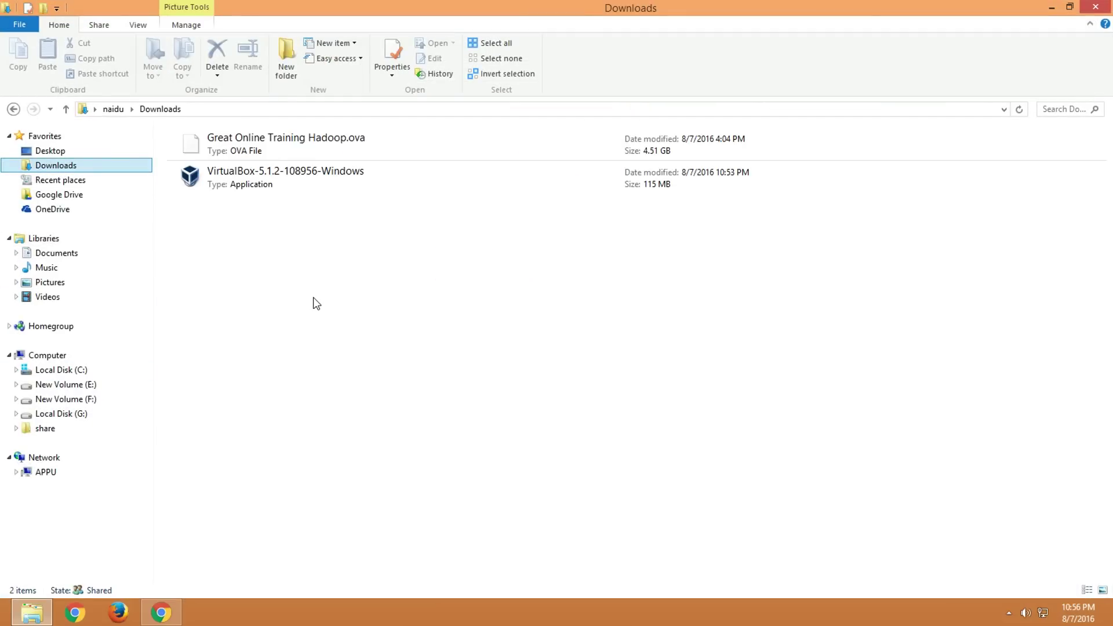
click(351, 180)
click(367, 142)
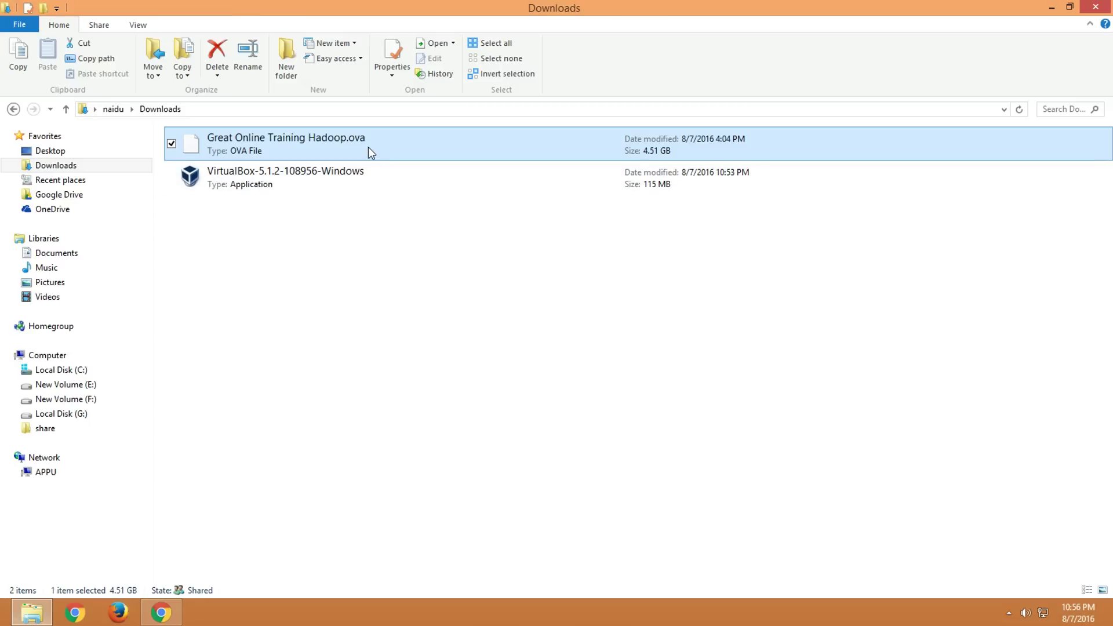
click(357, 178)
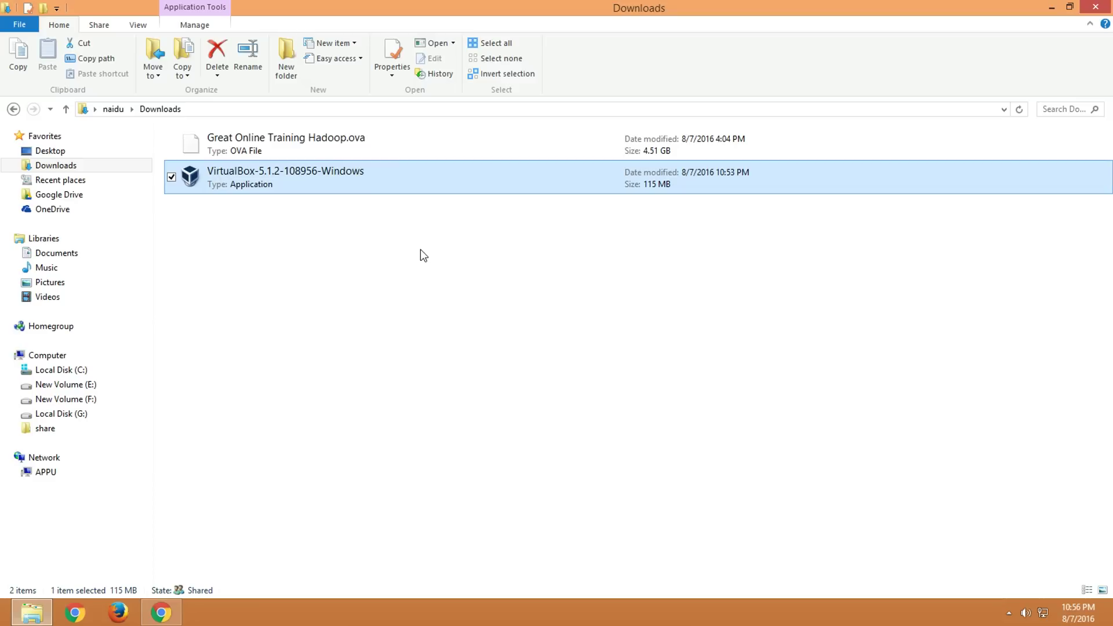
right_click(426, 190)
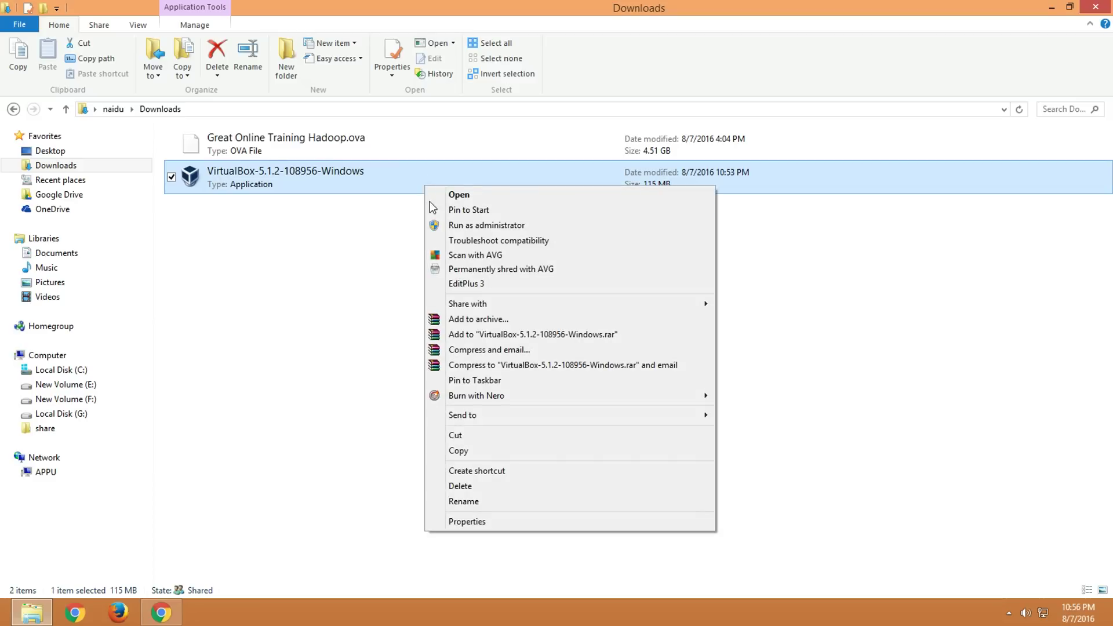
click(453, 227)
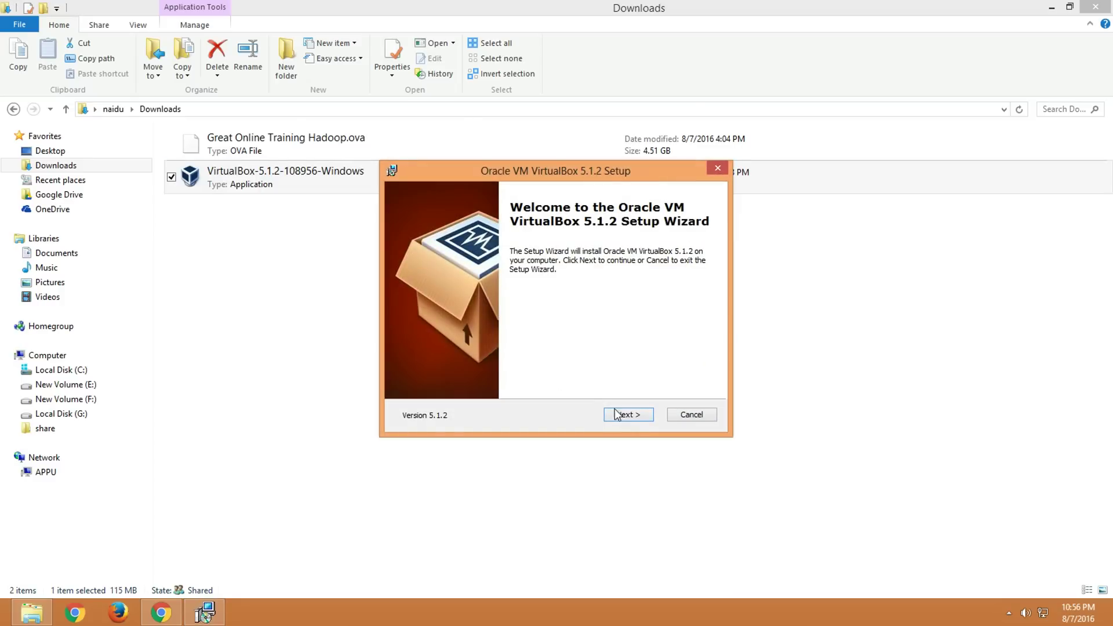
Install Oracle VM VirtualBox 5.1.2 with the default features and location, clearing the desktop shortcut option and allowing the network reset.
click(622, 417)
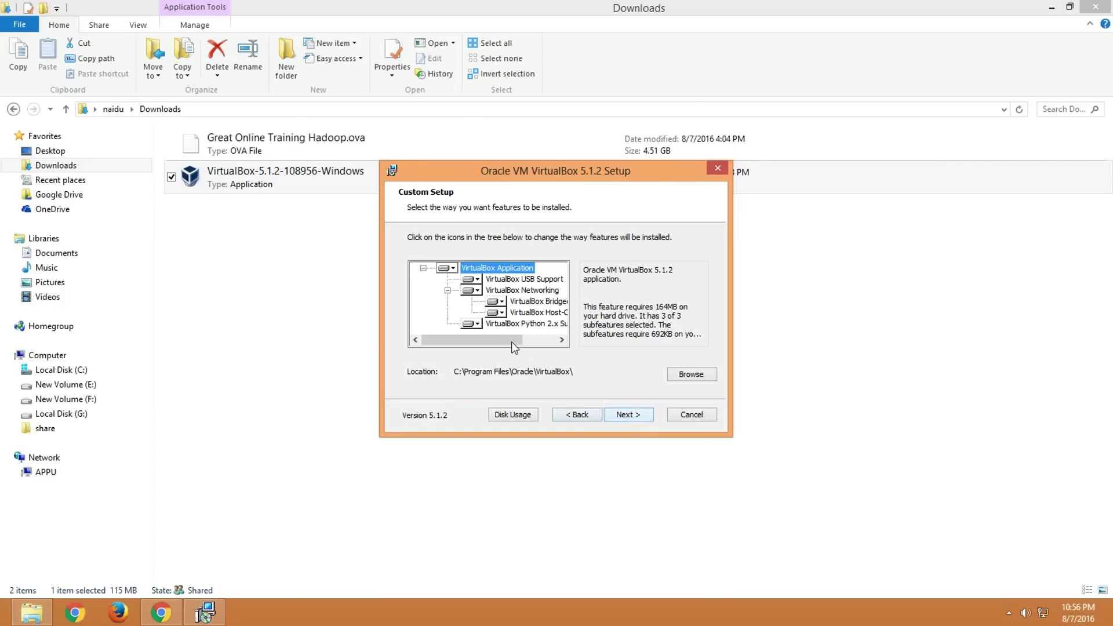
mouse_move(489, 339)
mouse_down()
mouse_move(532, 339)
mouse_move(487, 342)
mouse_up()
click(623, 418)
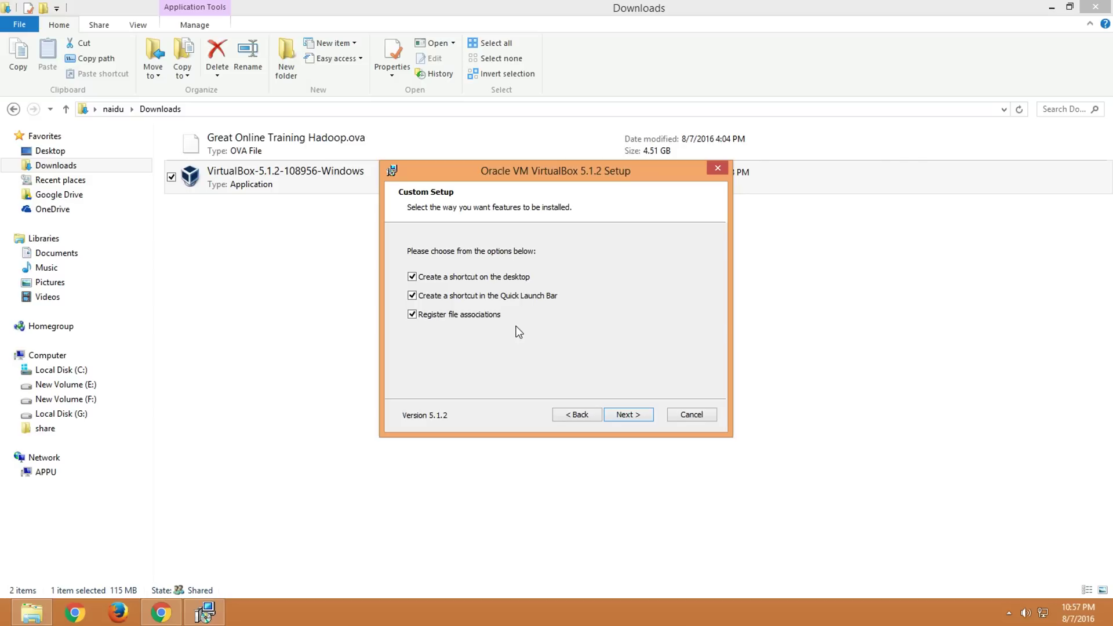
click(411, 277)
click(630, 414)
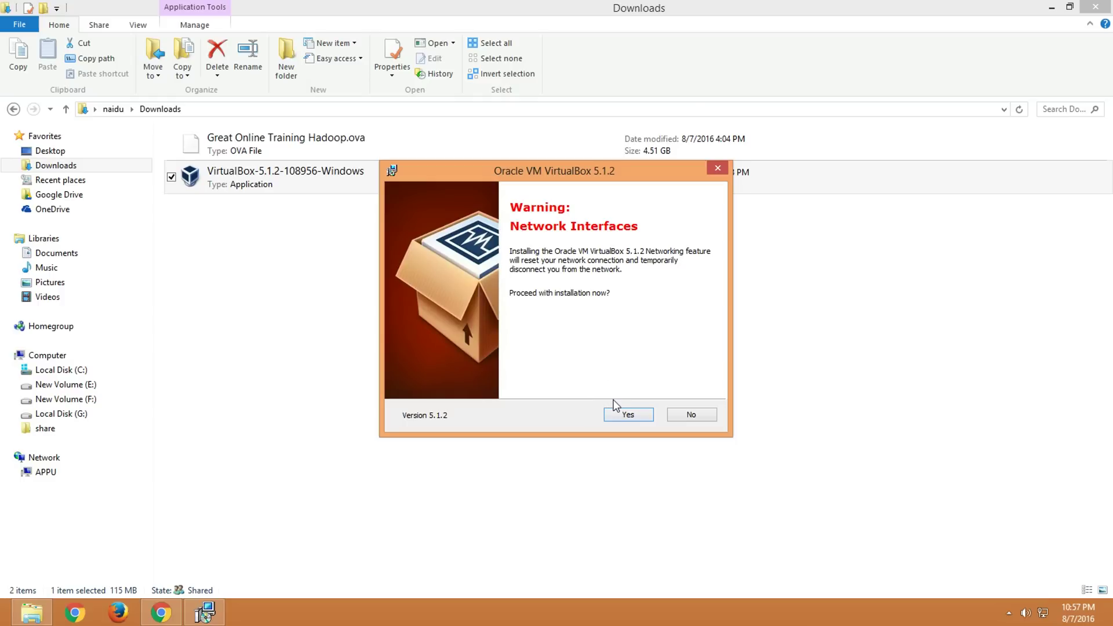
click(620, 417)
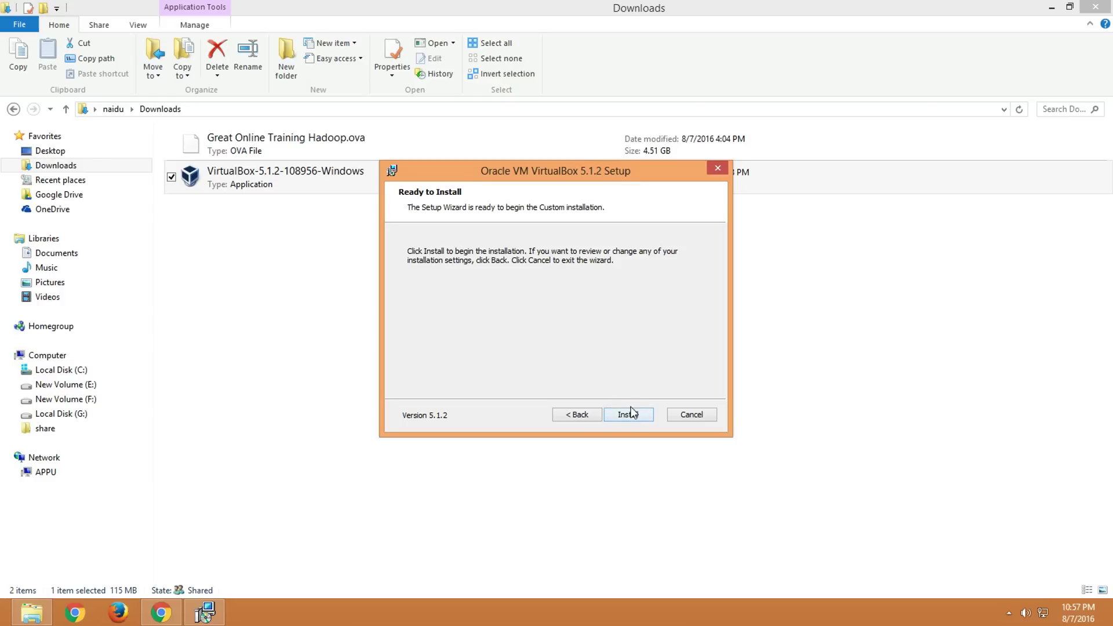
click(636, 420)
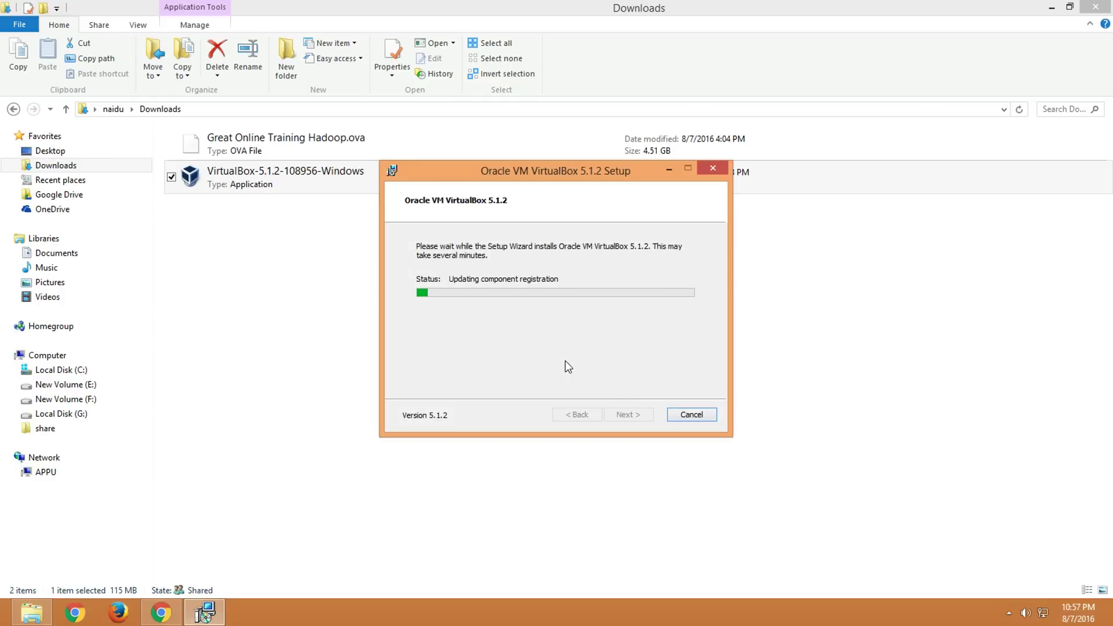
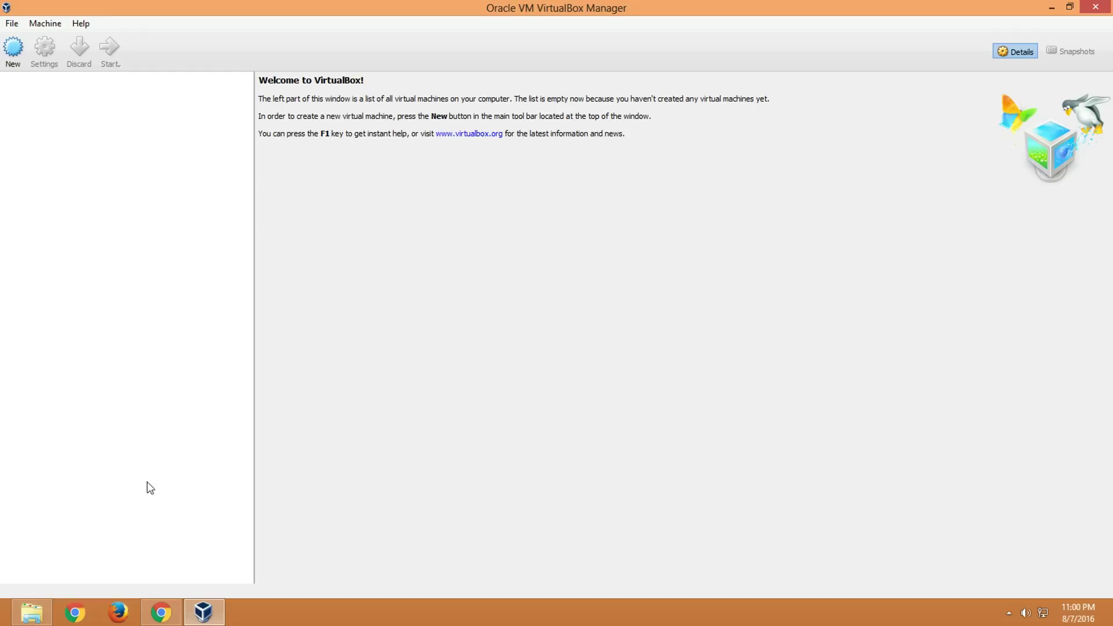
Switch to Chrome to check the installation steps on the How to Download & Install Hadoop page, and return to VirtualBox Manager.
click(154, 611)
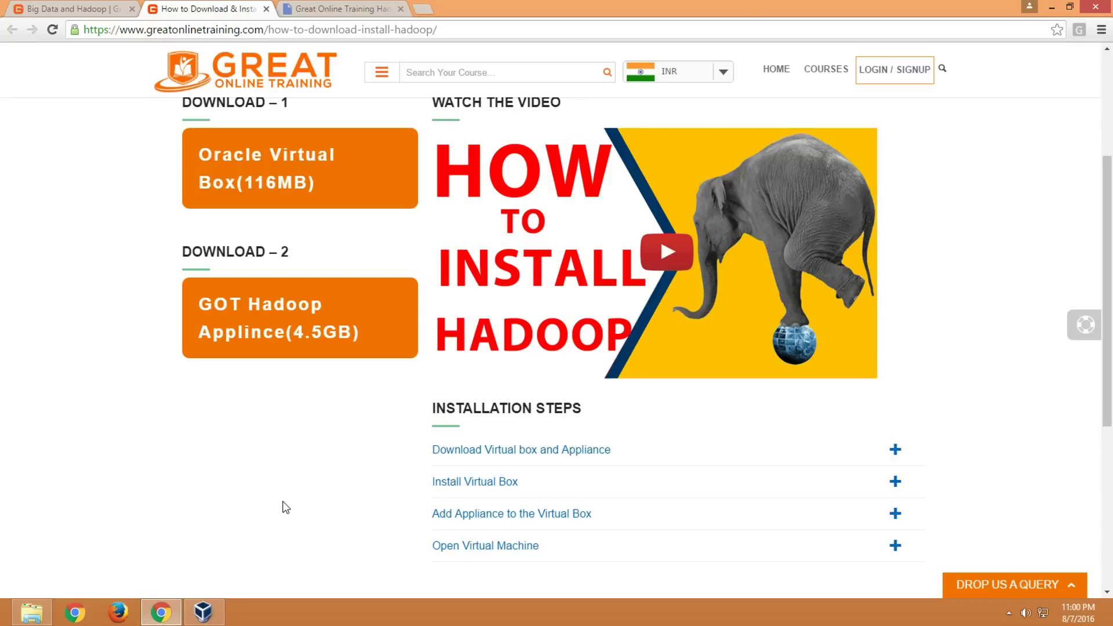
scroll(284, 507, down, 1)
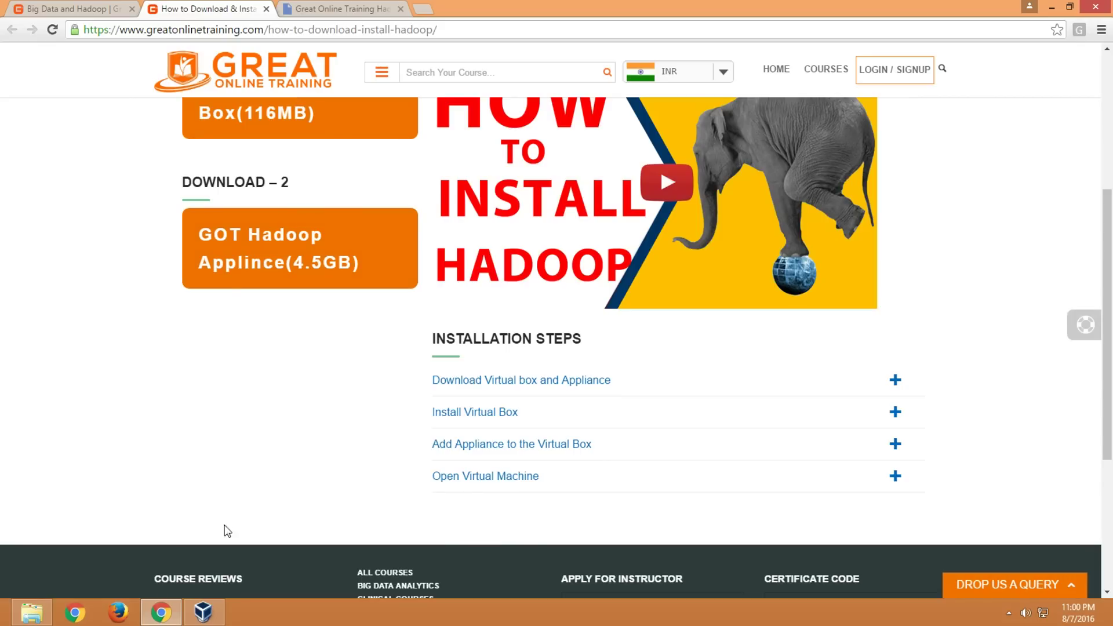
click(207, 614)
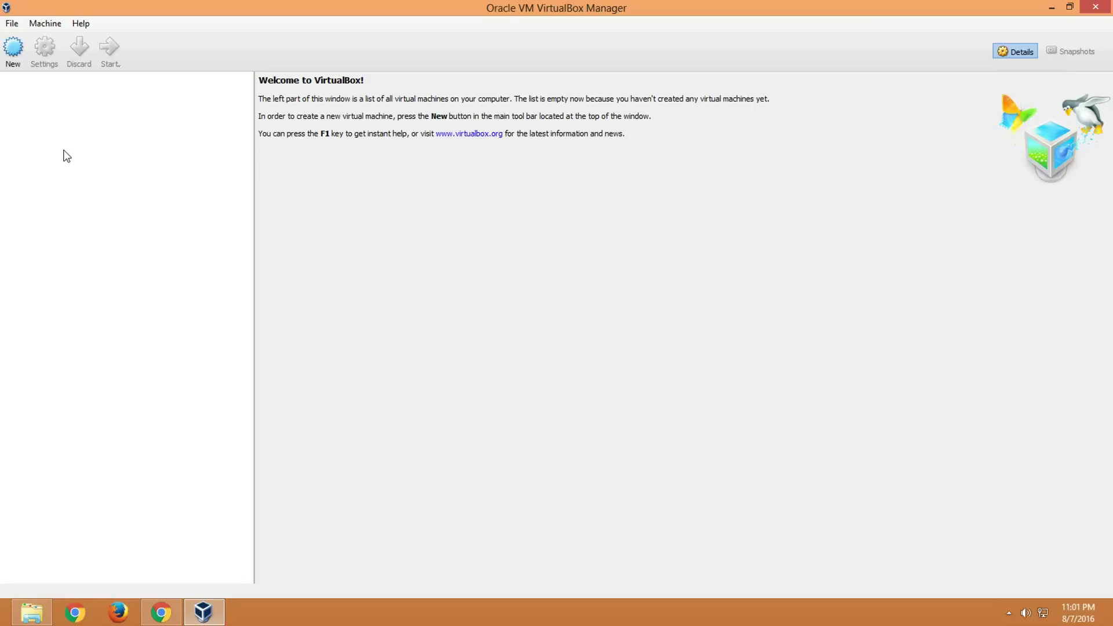
Start an appliance import and choose the Great Online Training Hadoop file from the Downloads folder.
click(11, 24)
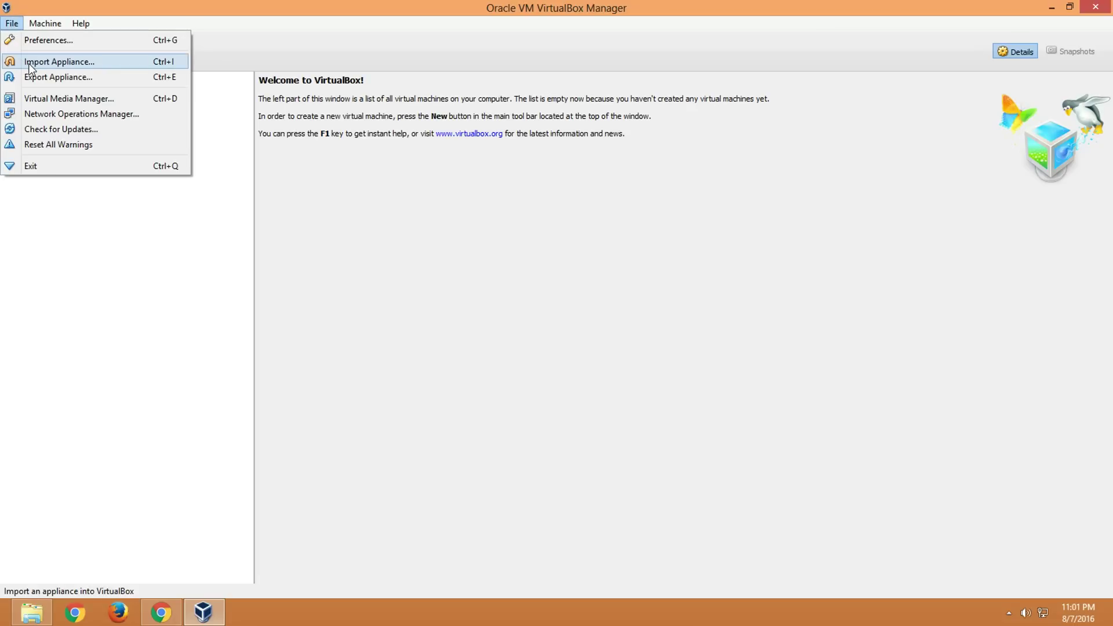
click(33, 63)
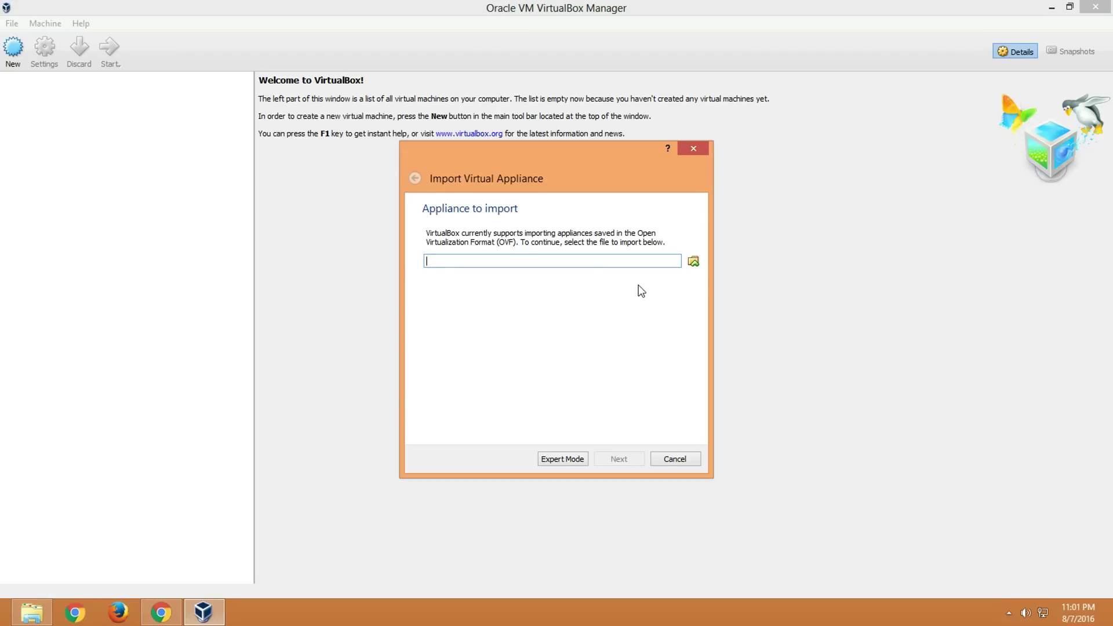
click(694, 262)
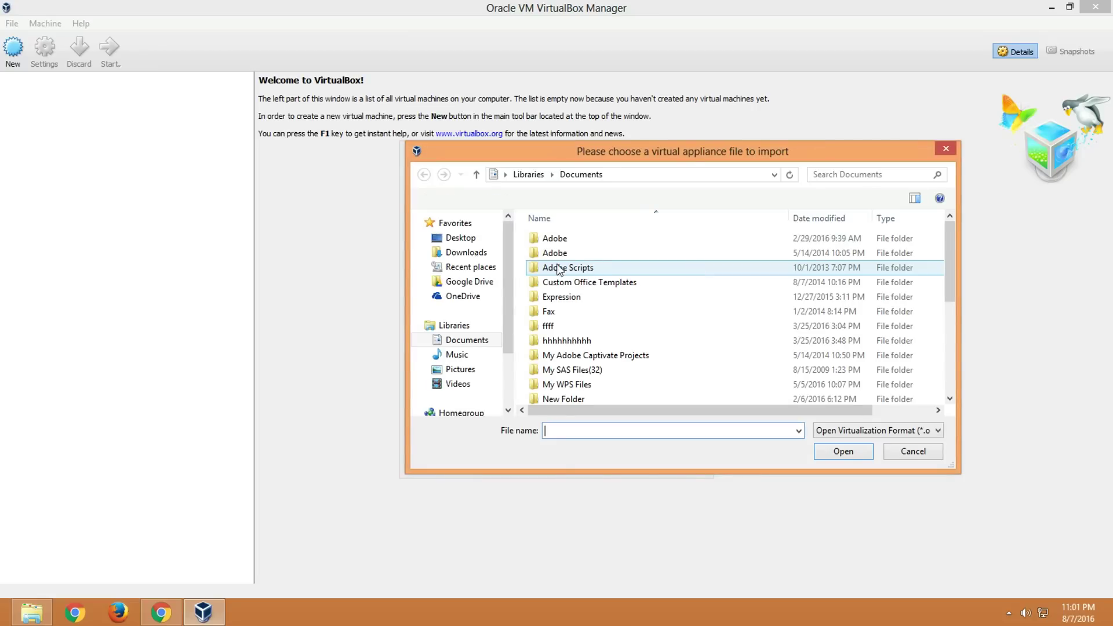
scroll(459, 266, down, 3)
click(460, 247)
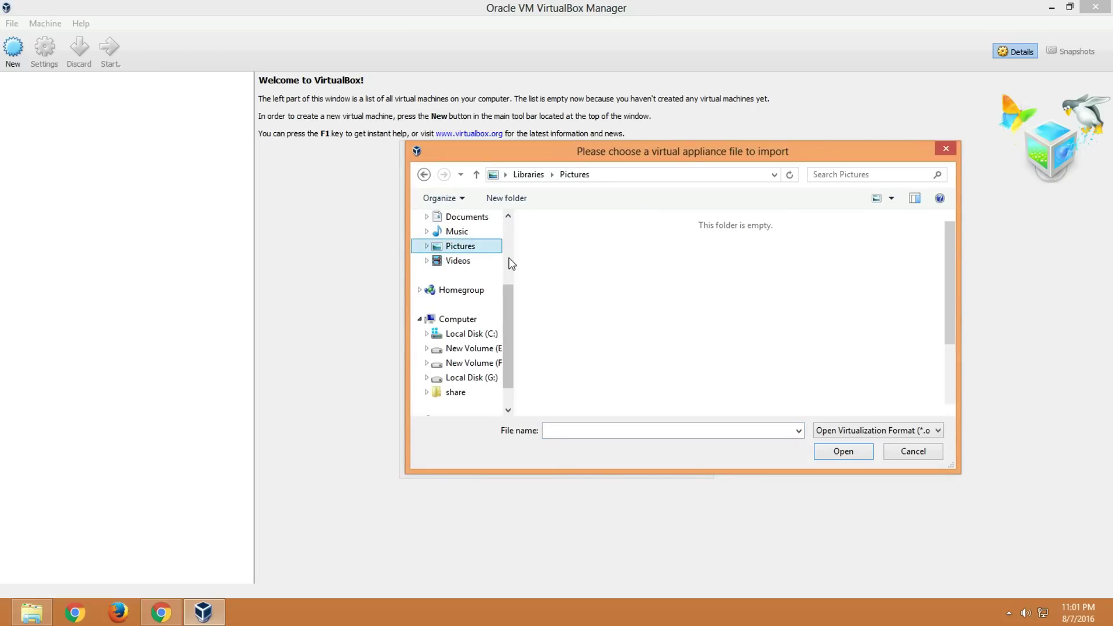
scroll(492, 261, up, 3)
click(492, 257)
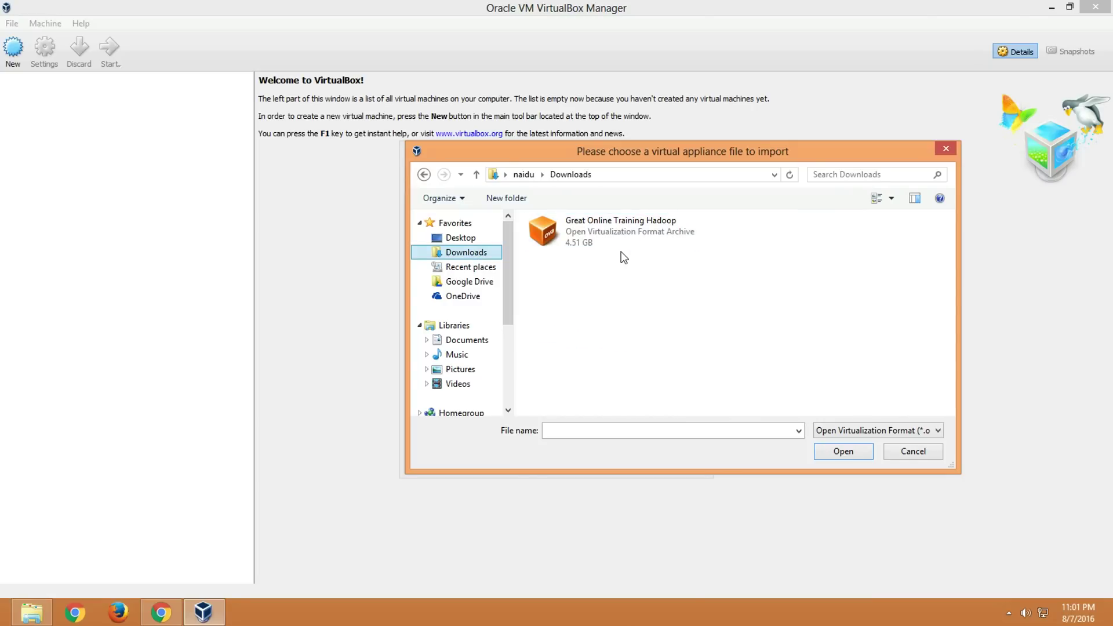
click(607, 248)
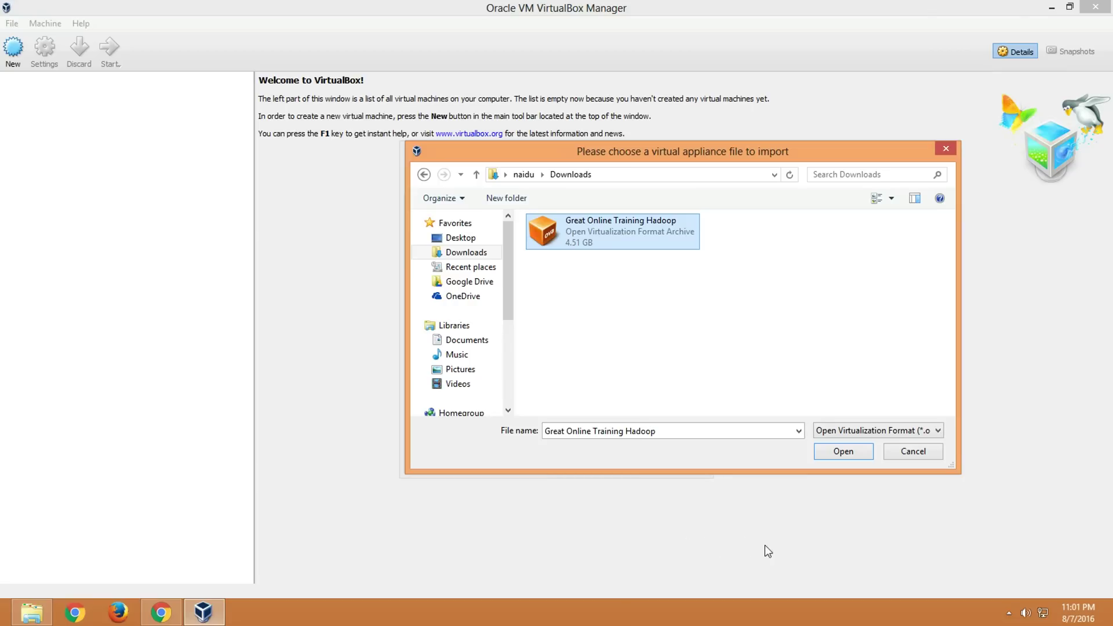
click(841, 453)
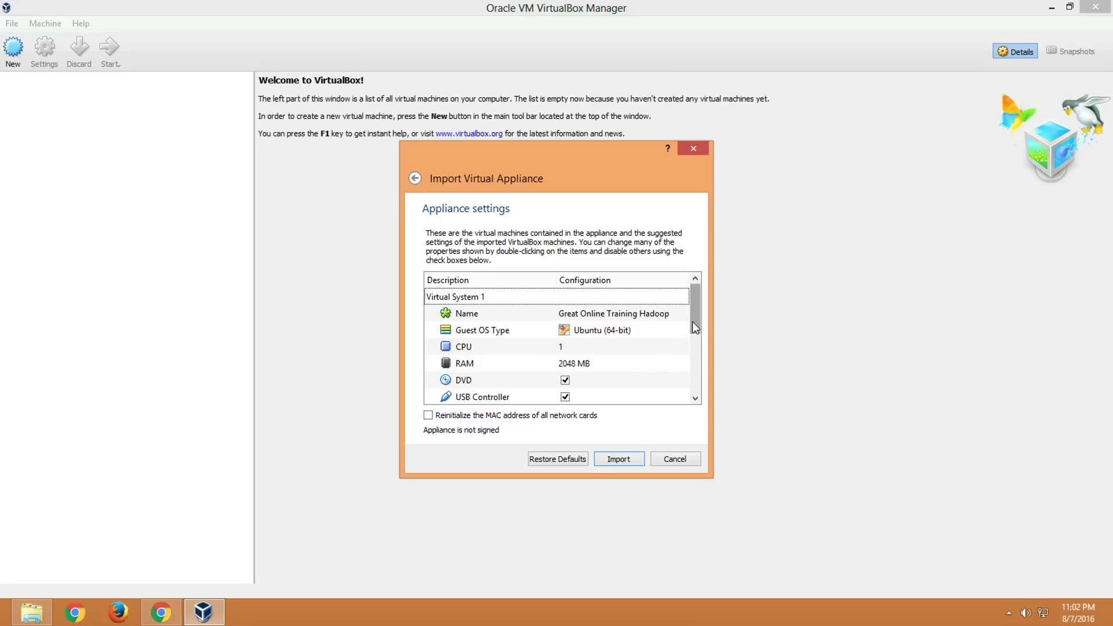
Review the appliance settings and import the Great Online Training Hadoop virtual machine with the suggested configuration.
drag(694, 319, 694, 367)
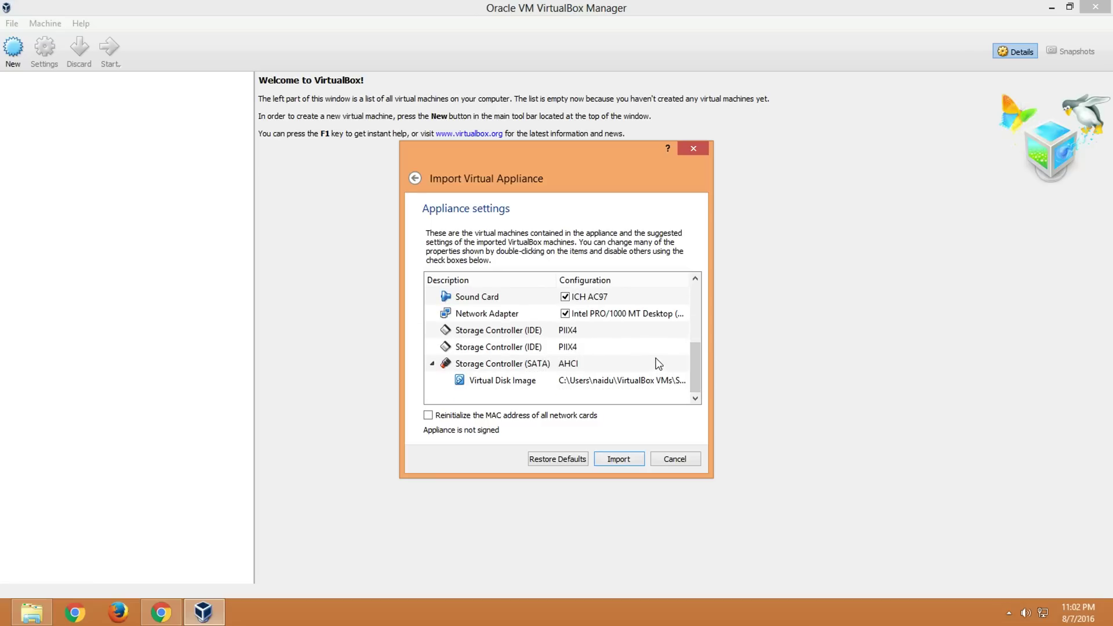
scroll(619, 377, up, 2)
scroll(619, 377, up, 1)
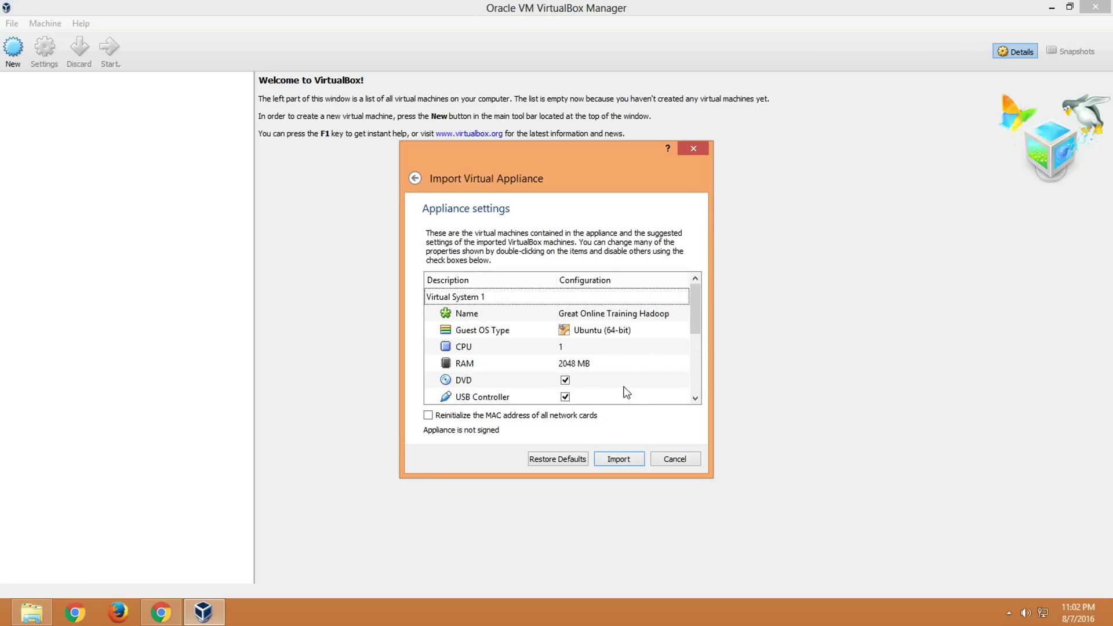
click(625, 457)
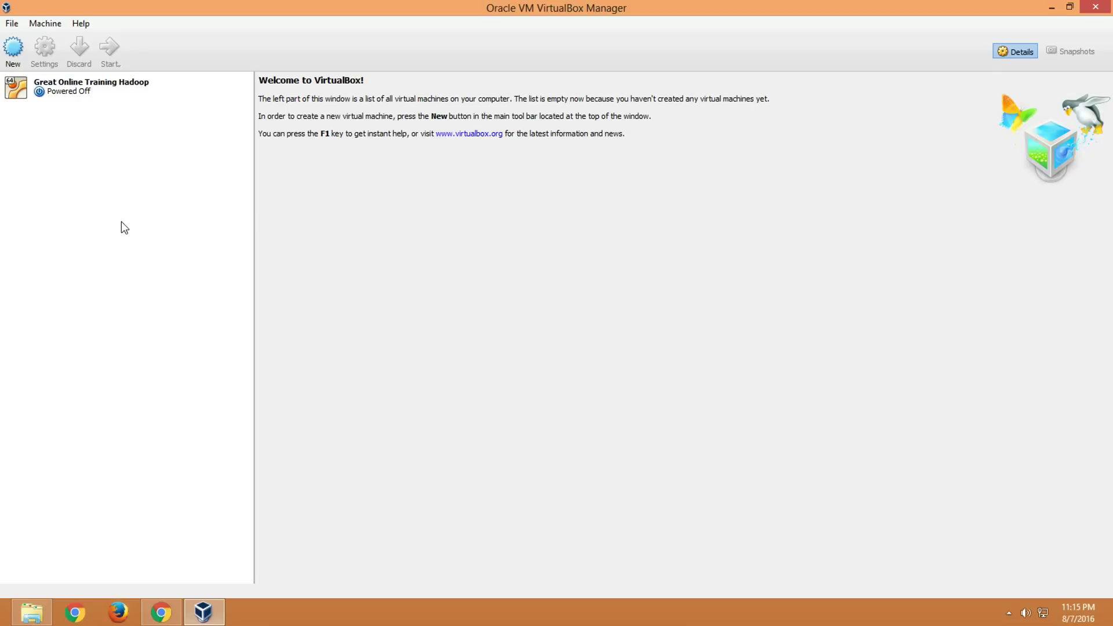
Close the Great Online Training Hadoop download page in Chrome and return to VirtualBox Manager.
click(170, 613)
middle_click(308, 8)
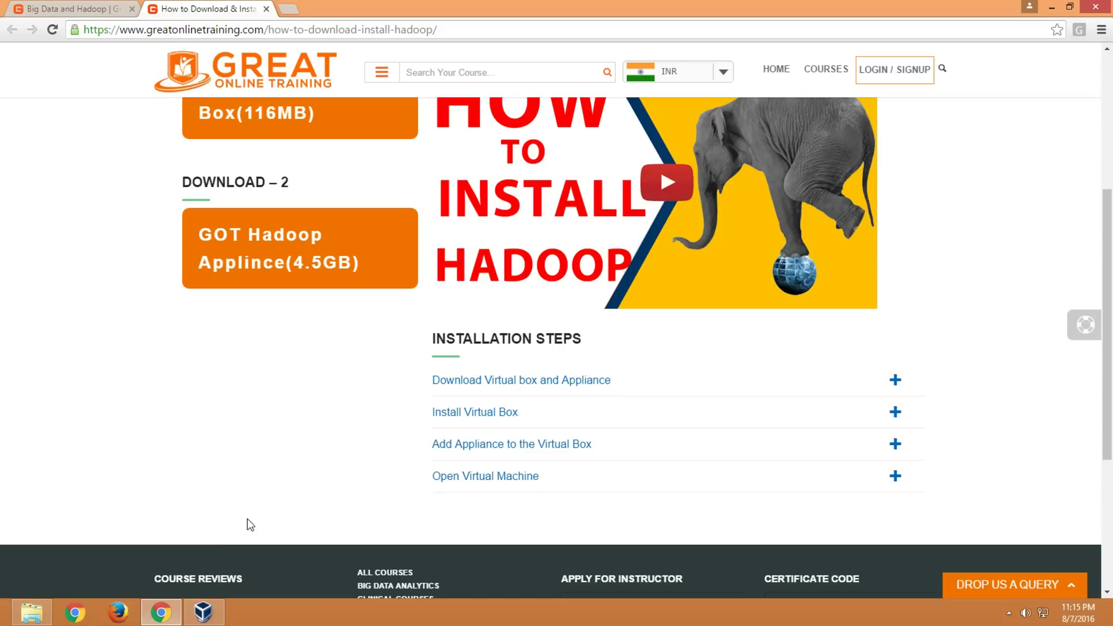
click(203, 614)
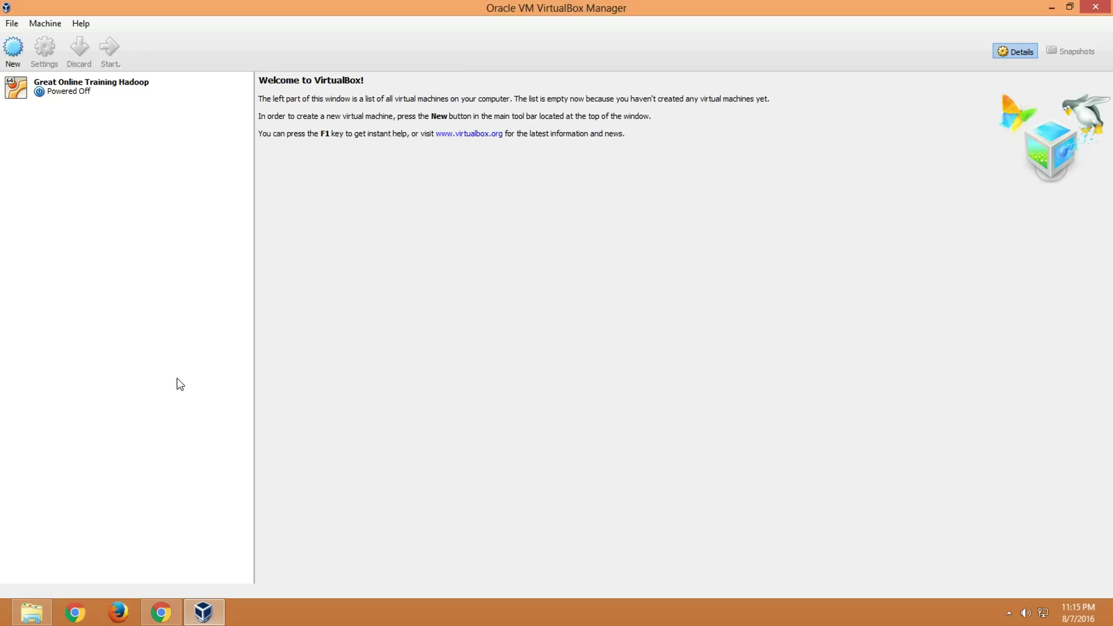
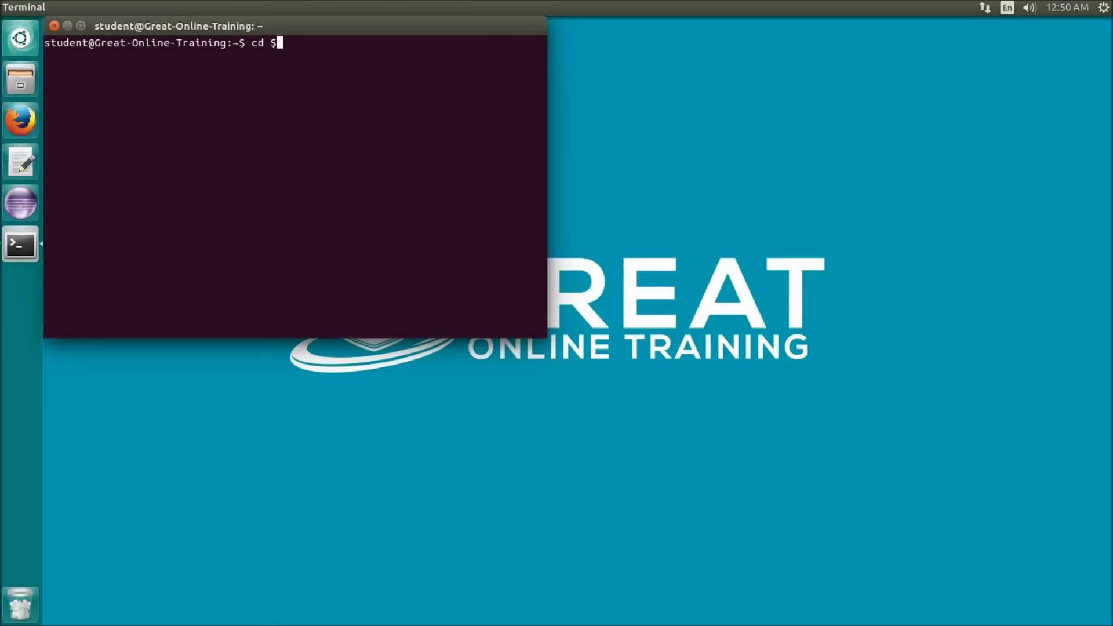
Change the terminal's working directory to the Hadoop installation with cd $HADOOP_HOME.
text(hADOOP_HOME)
key(Left)
key(Left)
key(Left)
key(Left)
key(Left)
key(Left)
key(Left)
key(Left)
key(Left)
key(Left)
key(BackSpace)
text(H)
key(Right)
key(Right)
key(Right)
key(Right)
key(Right)
key(Right)
key(Right)
key(Right)
key(Right)
key(Right)
key(Return)
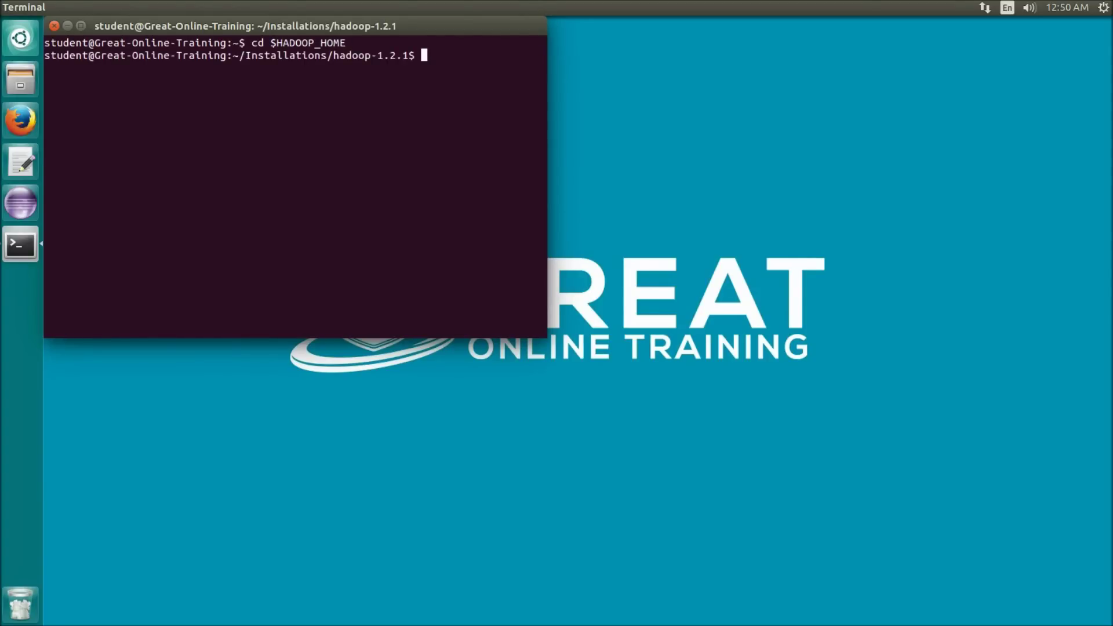
Run bin/hadoop without arguments and read through the list of available Hadoop commands.
text(CD)
key(BackSpace)
key(BackSpace)
text(cd)
key(BackSpace)
key(BackSpace)
text(bin/hadoop)
key(Return)
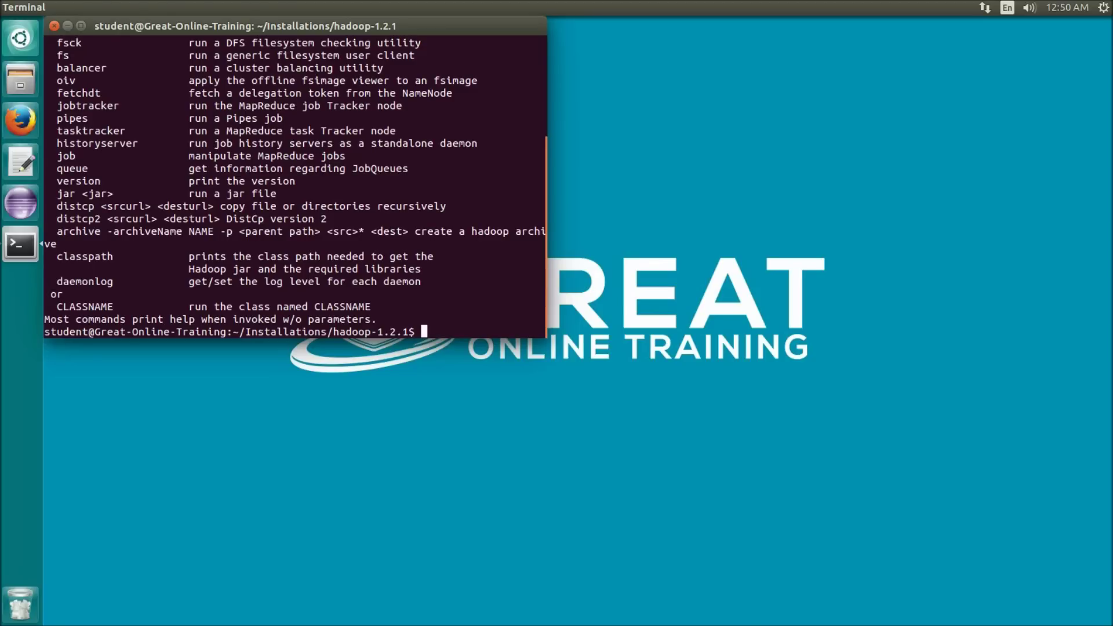
scroll(296, 188, up, 1)
scroll(295, 188, up, 4)
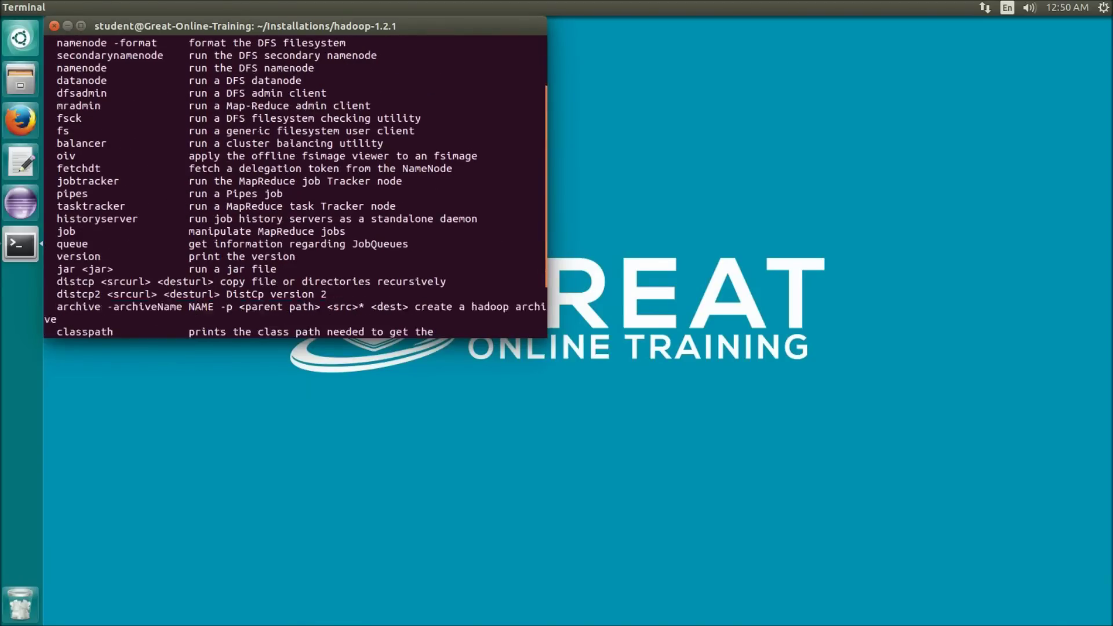
scroll(295, 188, down, 4)
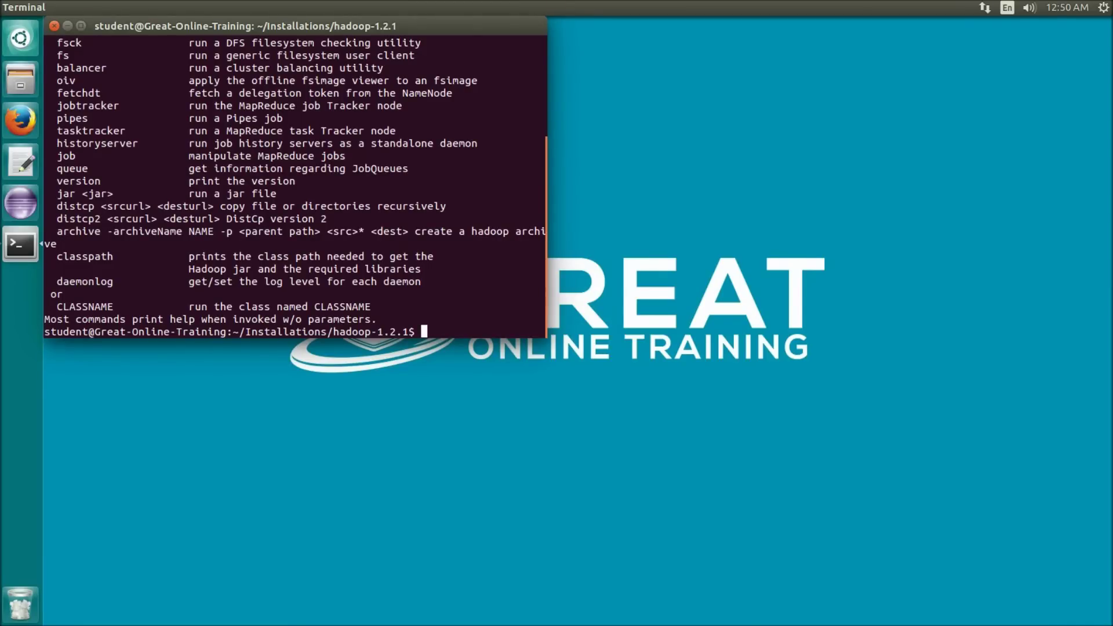
Start all Hadoop daemons with bin/start-all.sh and list the running Java processes with jps.
text(bin/start-all.sh)
key(Return)
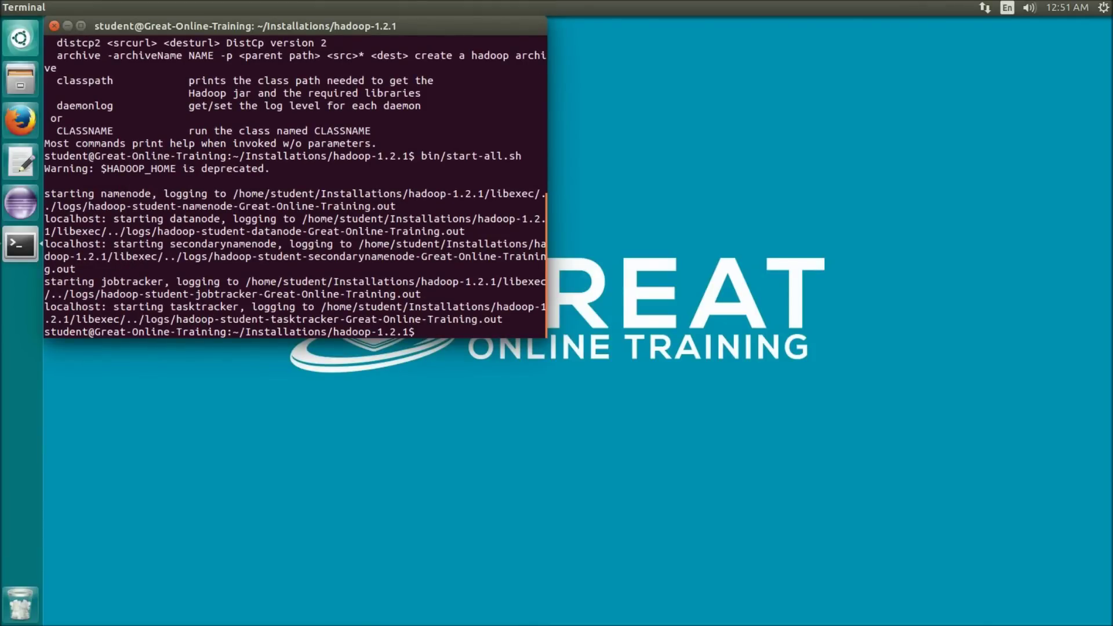
text(jps)
key(Return)
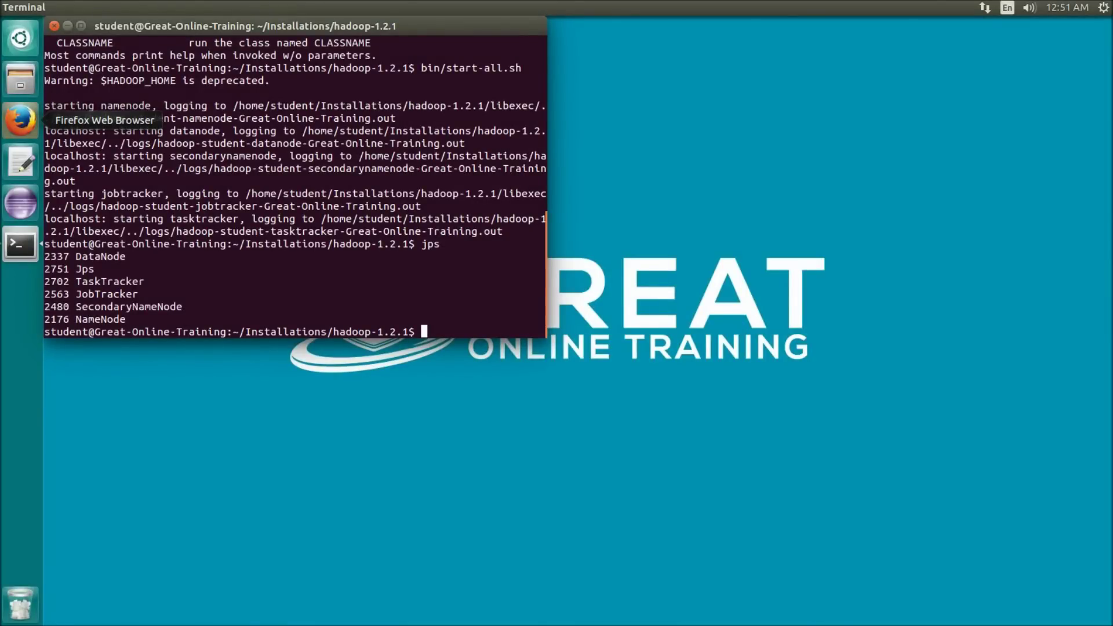
Open localhost:50070 in Firefox and examine the NameNode cluster summary and storage information.
click(20, 120)
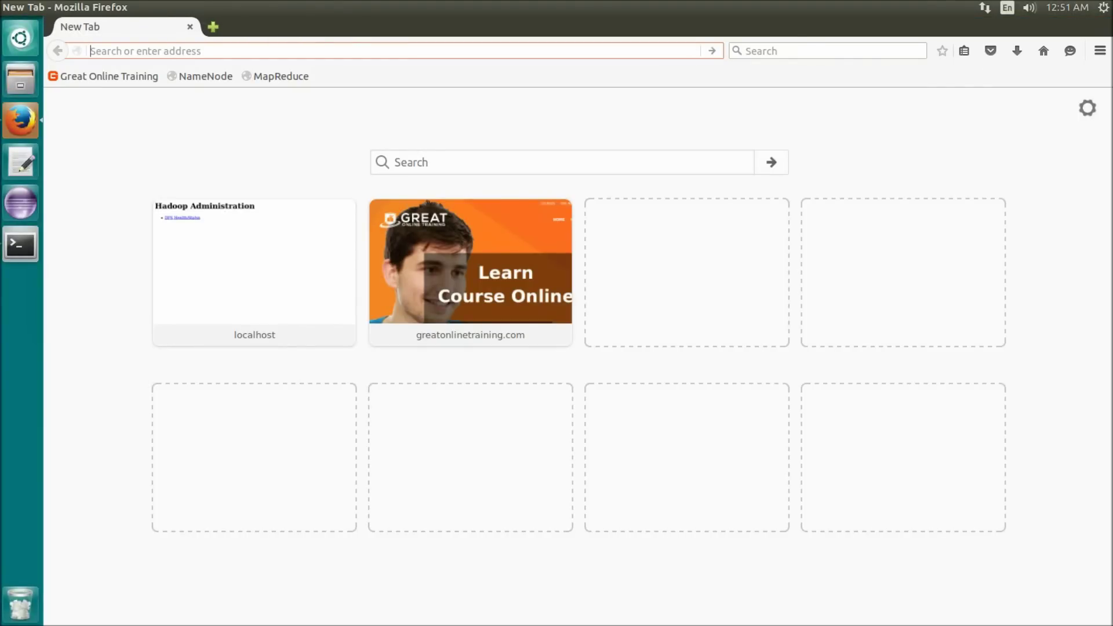
text(local)
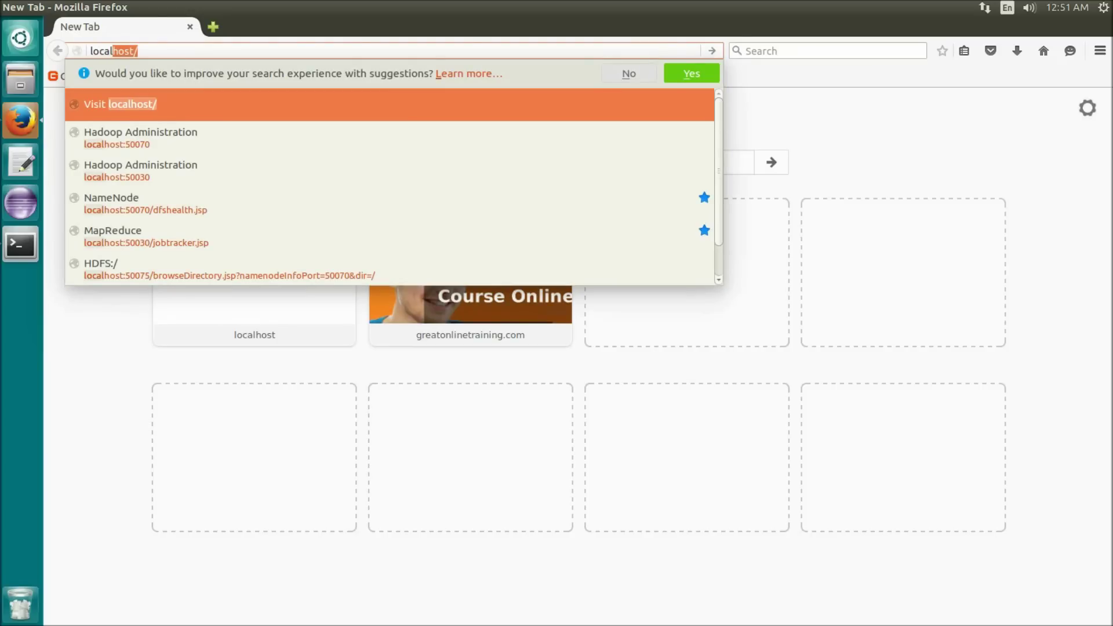
text(host)
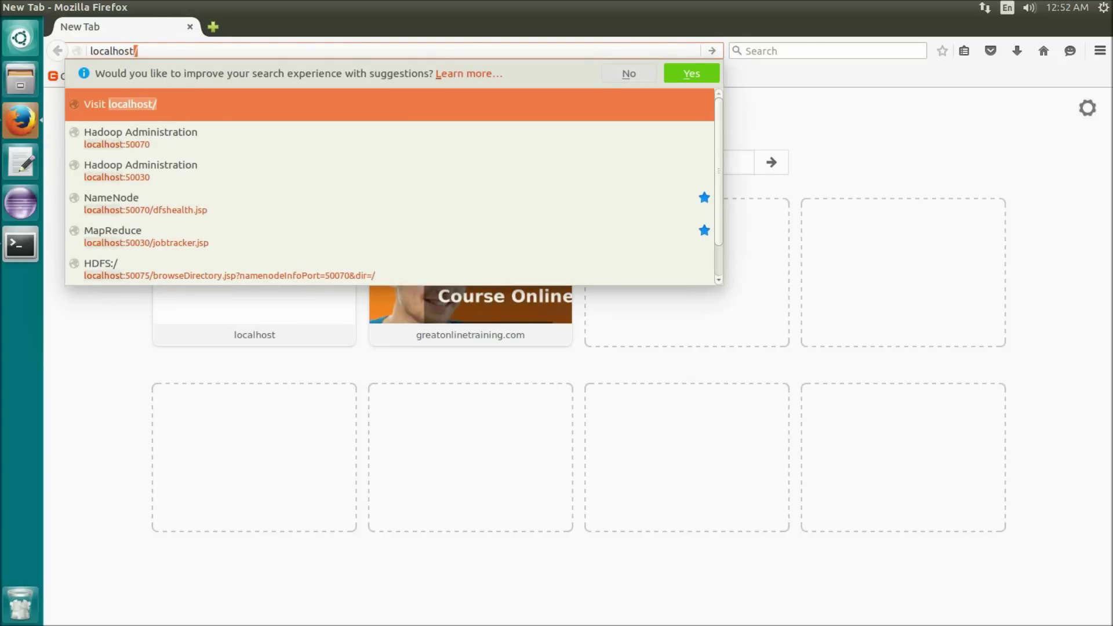
text(:)
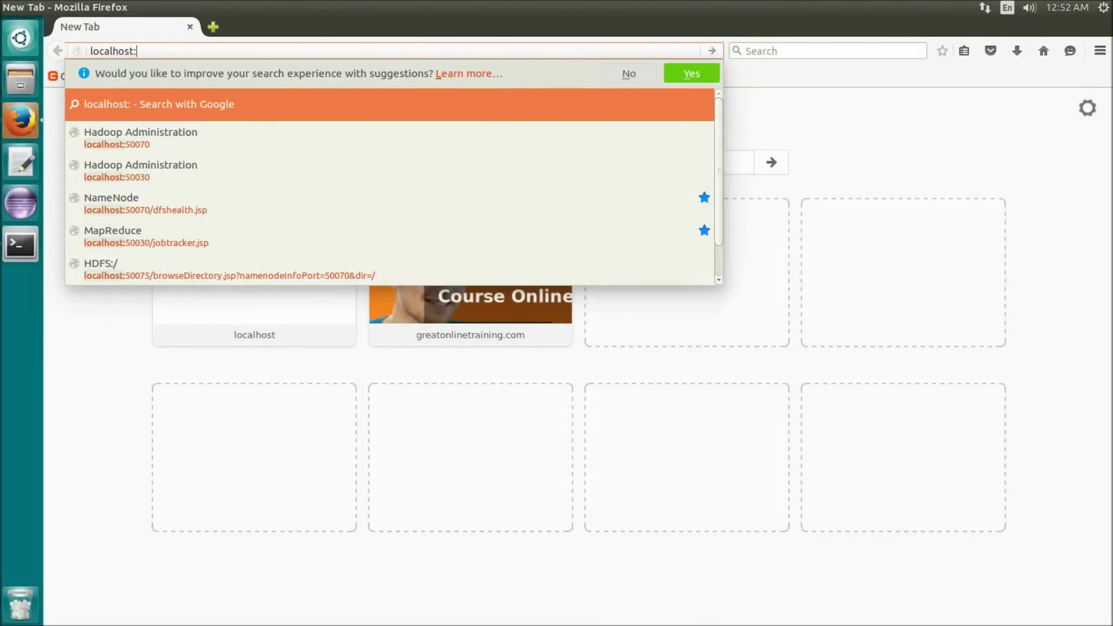
text(50070)
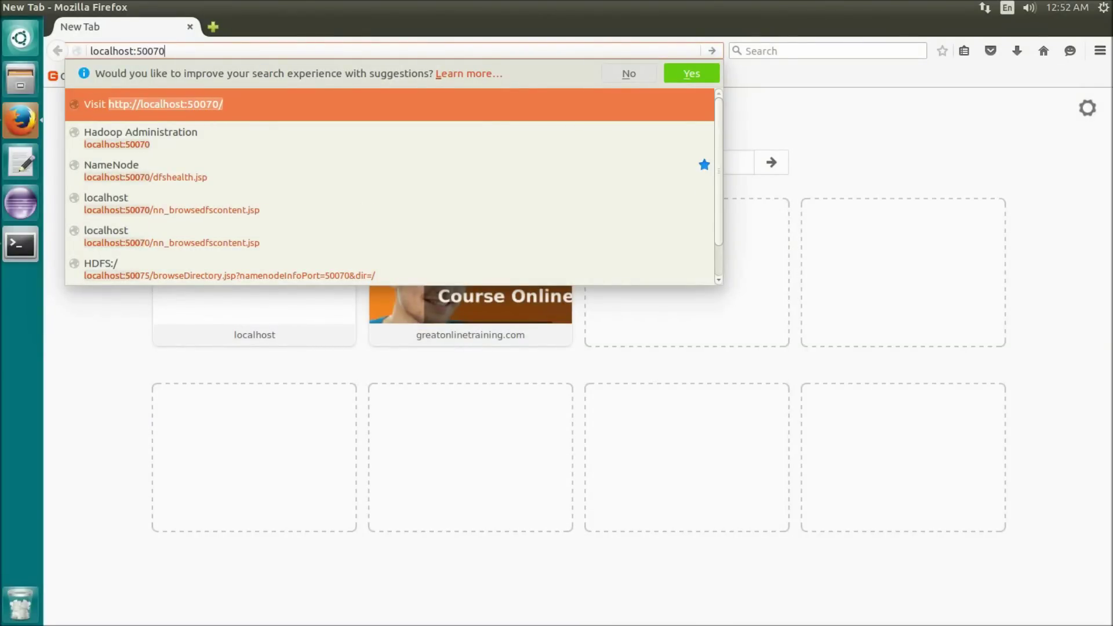
key(Return)
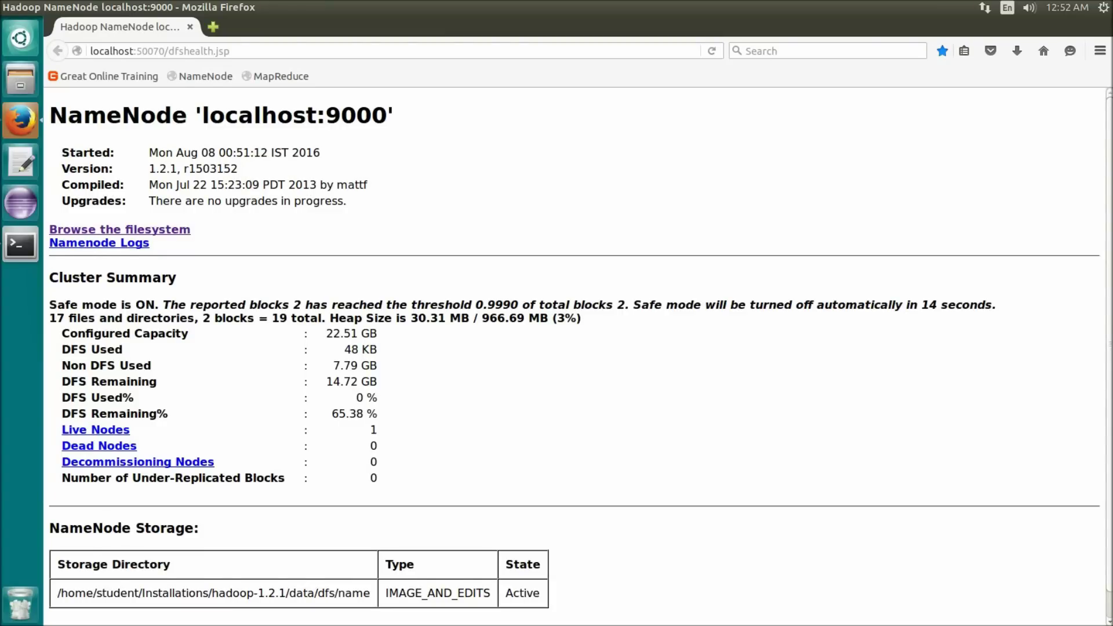
scroll(580, 353, down, 1)
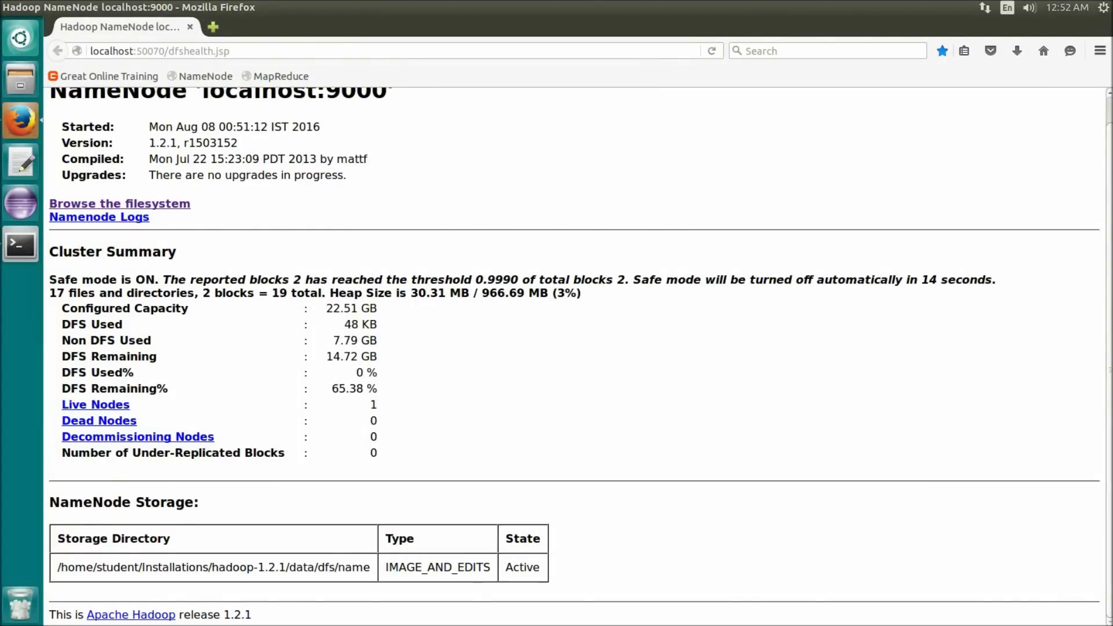
Return to the terminal, stop all Hadoop daemons with bin/stop-all.sh, and look over the terminal output.
key(alt+Tab)
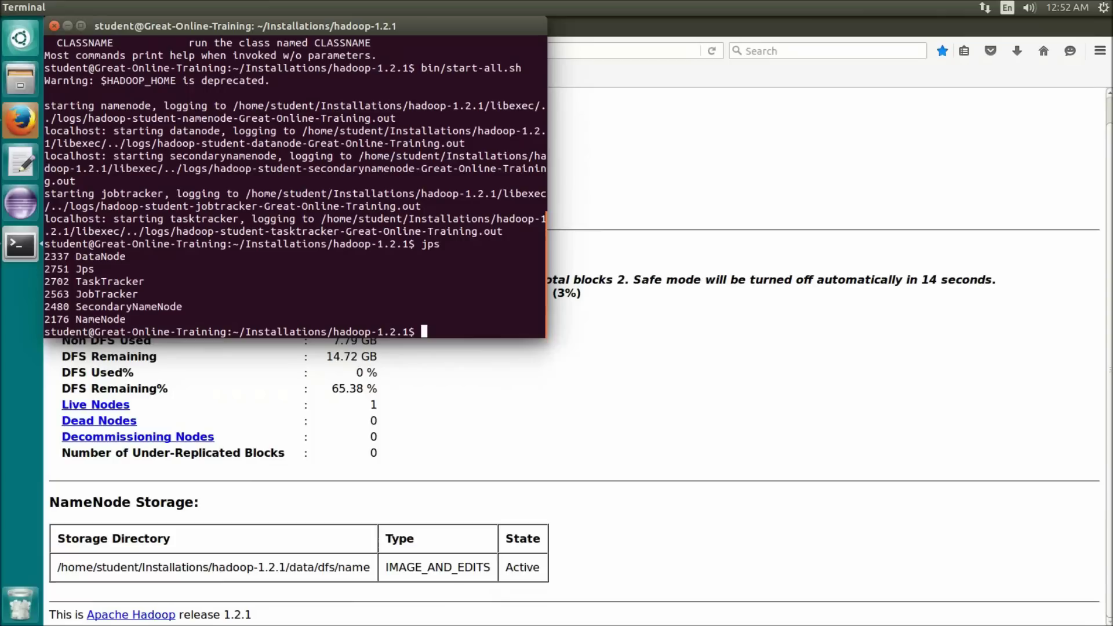
text(bin/stop-all.sh)
key(Return)
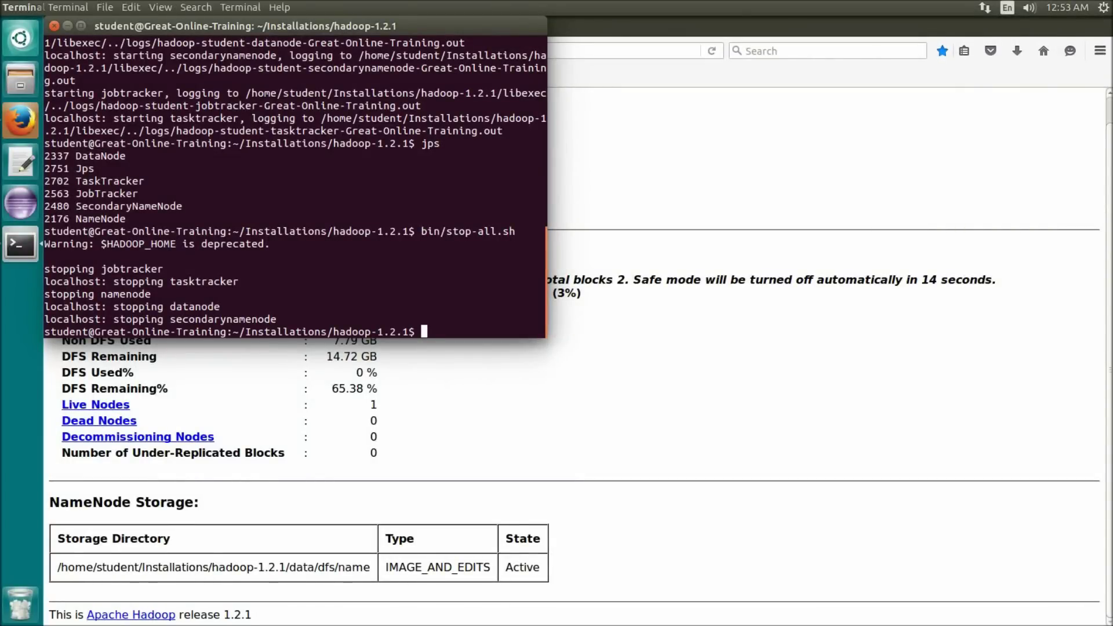
scroll(296, 180, up, 10)
scroll(295, 180, down, 10)
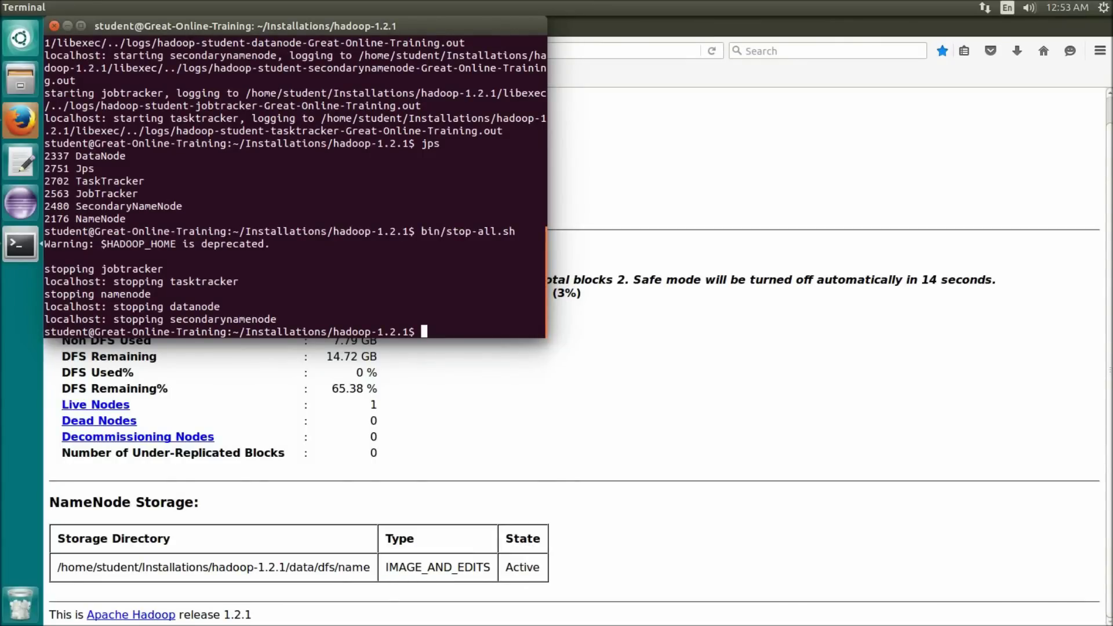
Shut down the Great Online Training Hadoop virtual machine from within Ubuntu.
click(1103, 8)
key(Return)
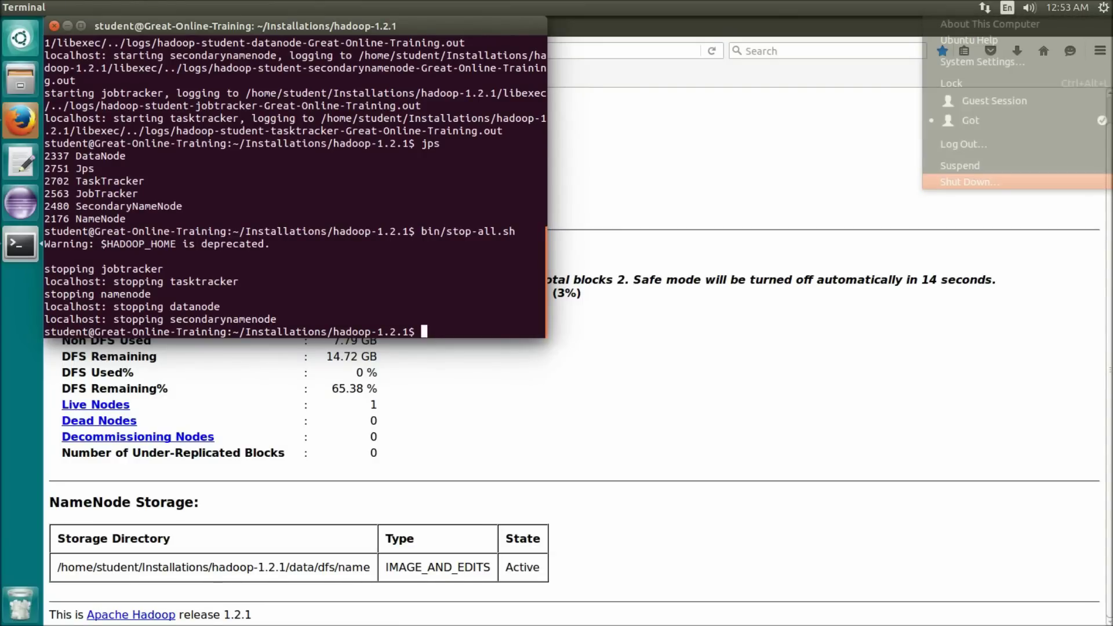
key(Escape)
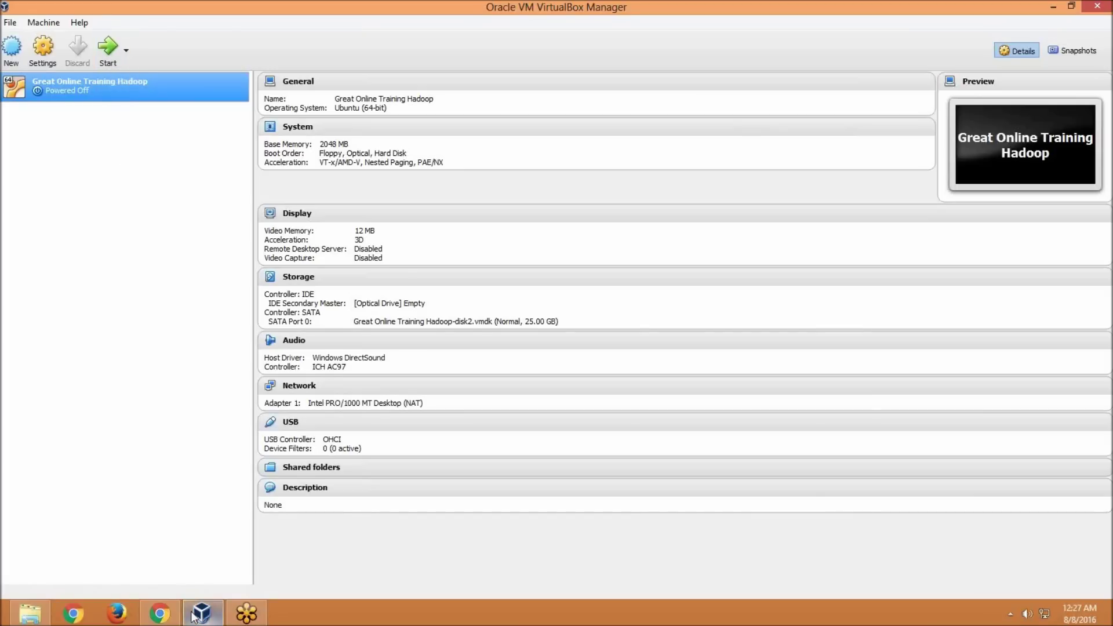
Switch to Chrome and look over the download links and installation steps on the Great Online Training page.
click(167, 605)
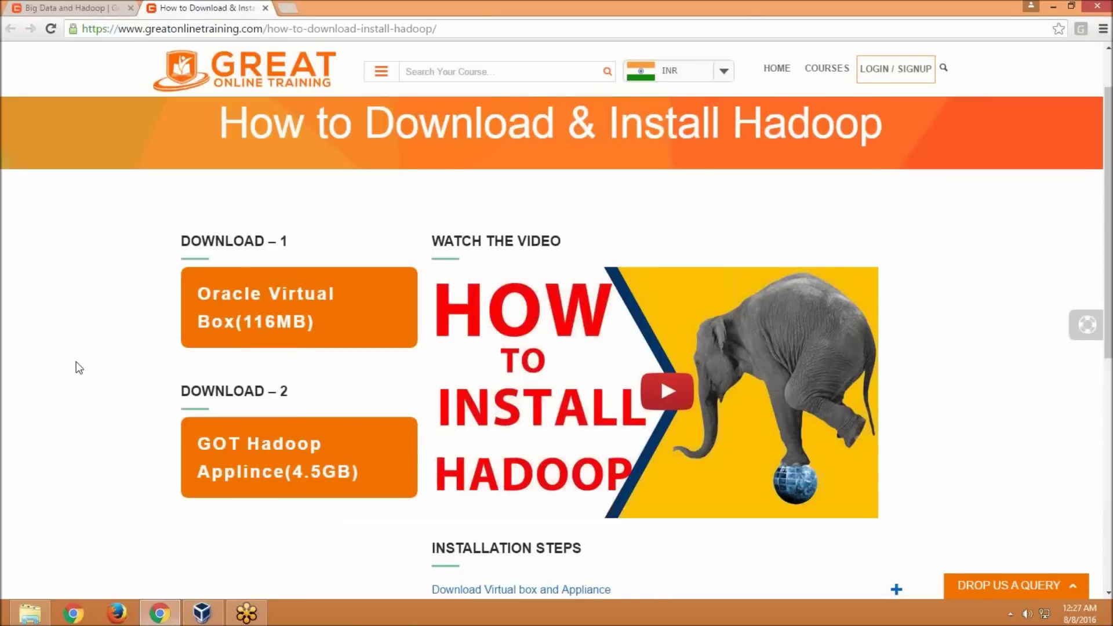
scroll(78, 365, down, 2)
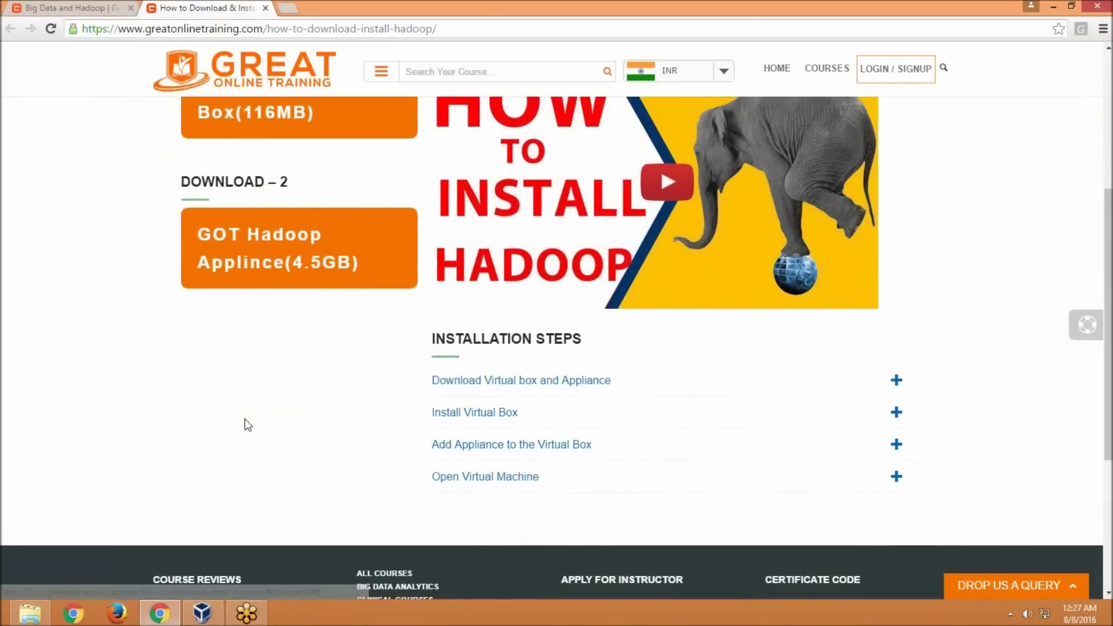
scroll(100, 342, up, 3)
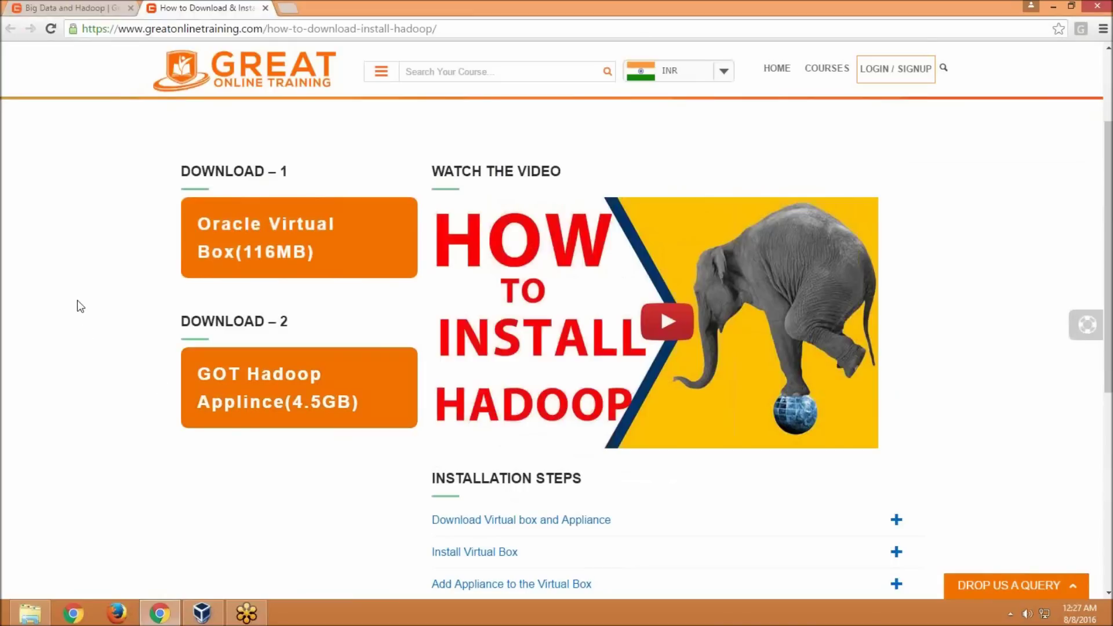